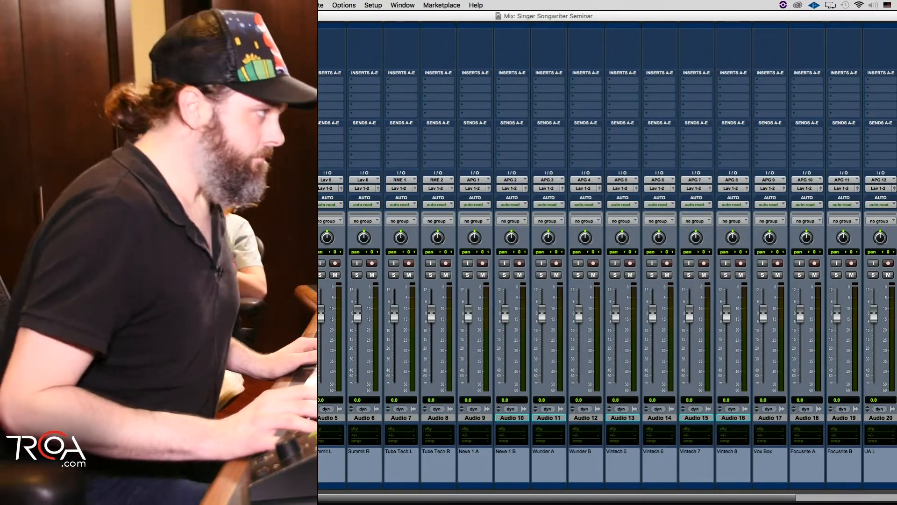
Step: Look through the mixer's audio, instrument and click tracks with their inputs and preamp comments
scroll(608, 261, "right", 2)
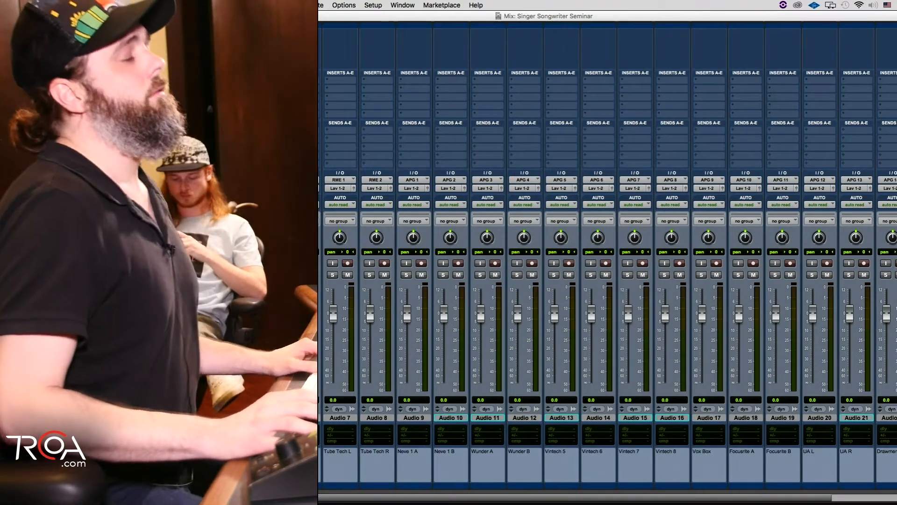
scroll(607, 262, "right", 5)
scroll(723, 402, "left", 2)
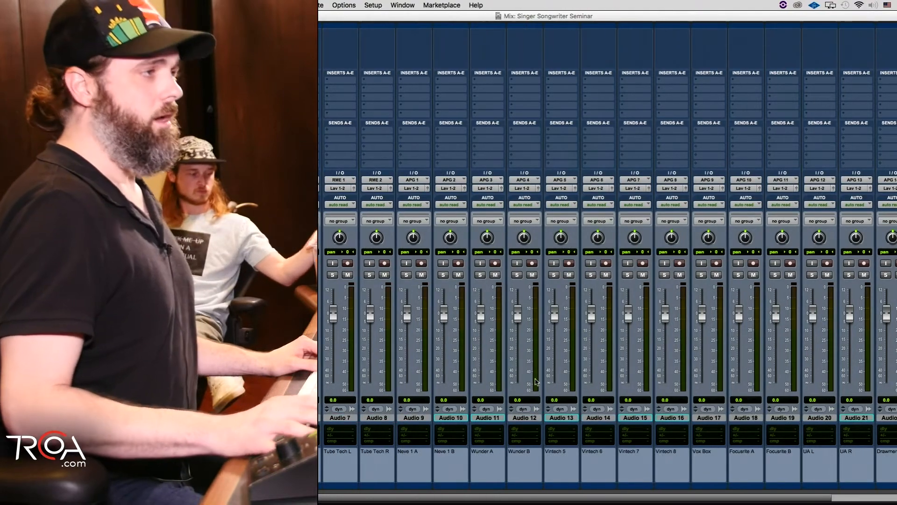
scroll(723, 402, "left", 2)
scroll(723, 402, "right", 3)
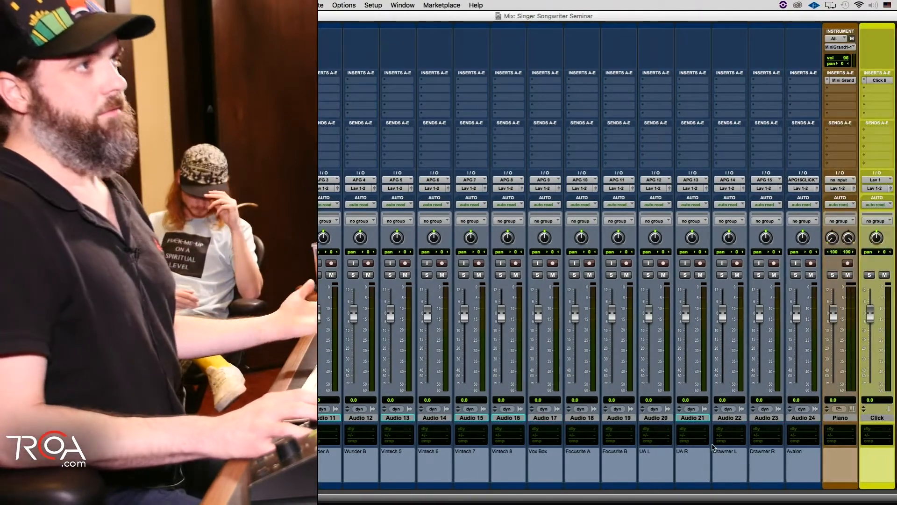
scroll(713, 447, "left", 4)
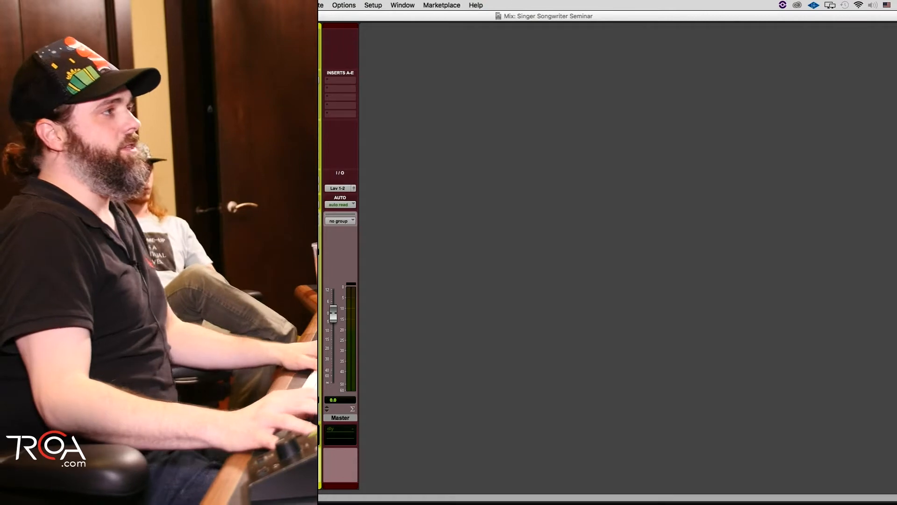
Step: Rename the four audio tracks AG 1 L, AG 1 R, Vocal and Room, and move the Room track ahead of Vocal
double_click(29, 421)
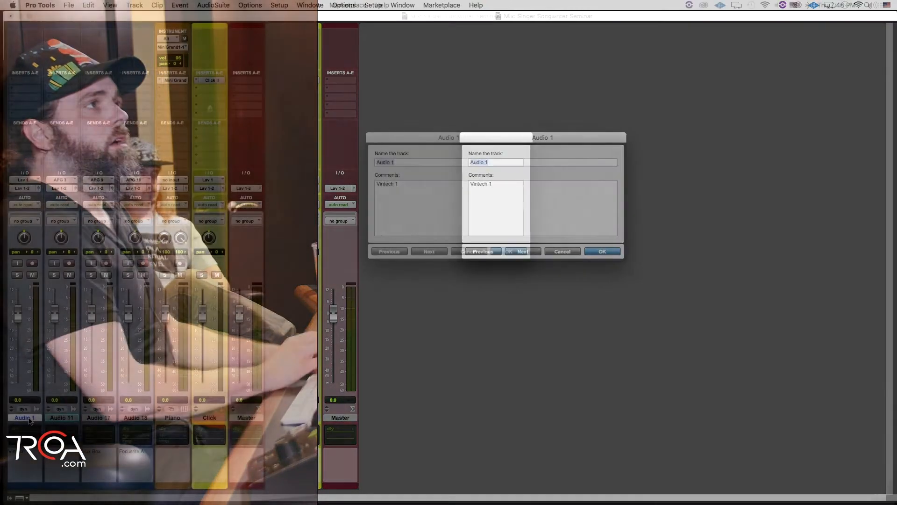
type("AG 1 L")
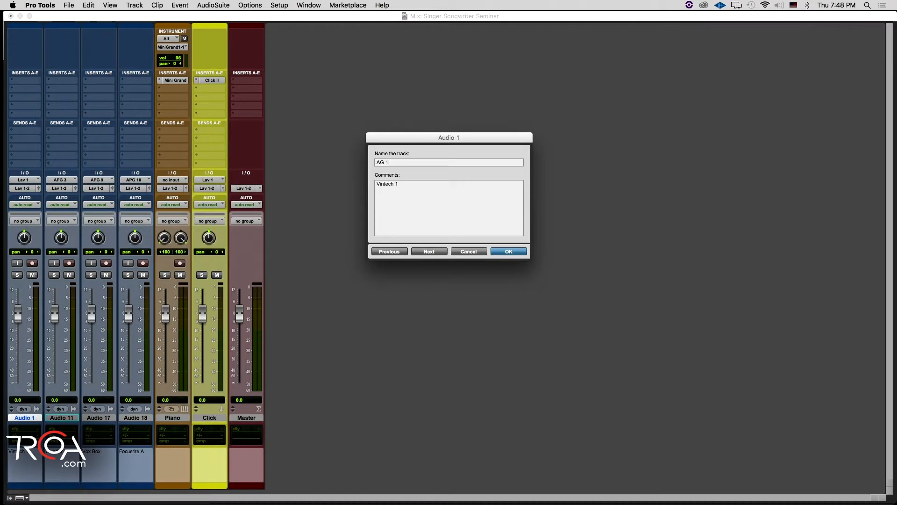
key("super+Right")
type("Room")
key("Return")
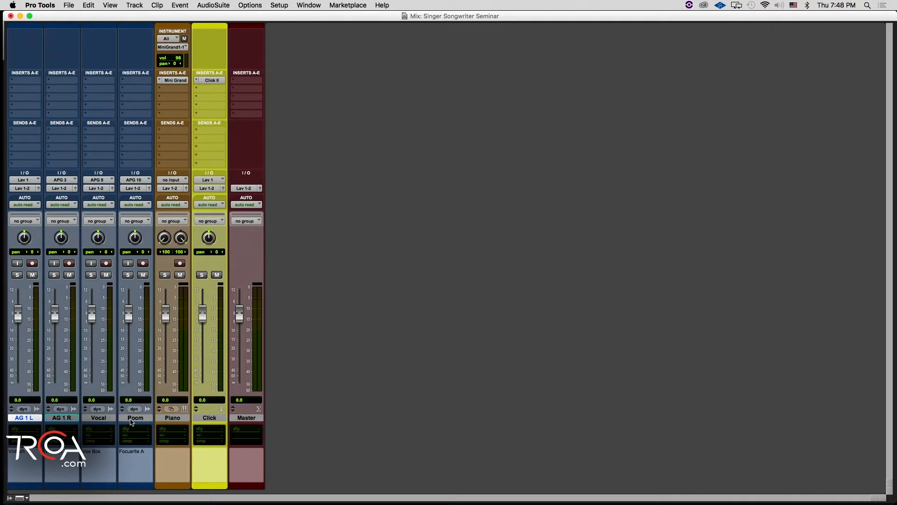
left_click_drag(135, 419, 78, 417)
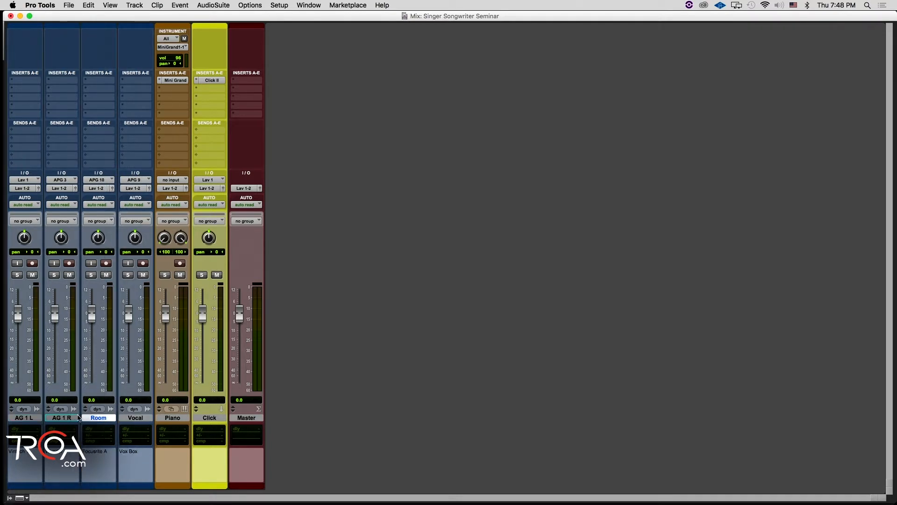
left_click(28, 419, "shift")
right_click(28, 419)
left_click(1, 350)
double_click(30, 492)
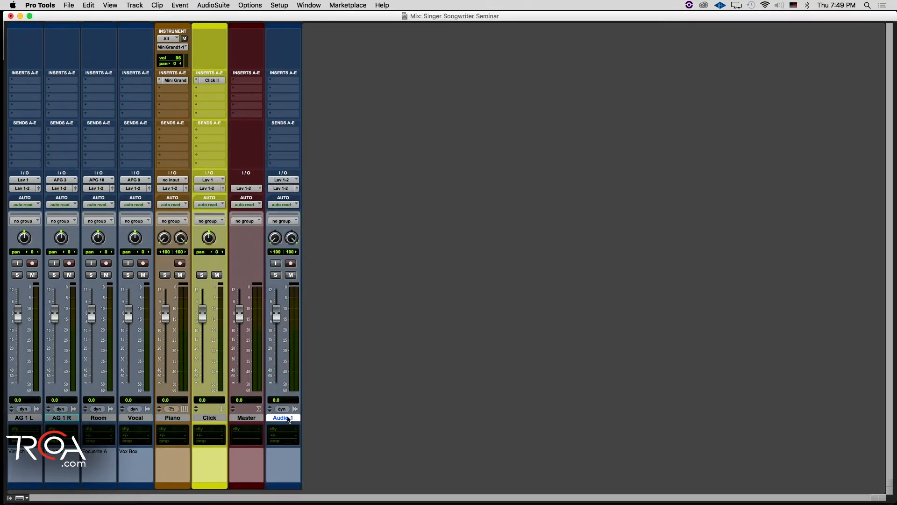
right_click(288, 419)
left_click(312, 494)
Step: Open the colour palette for the AG 1 L track and move it clear of the channel strips
double_click(16, 489)
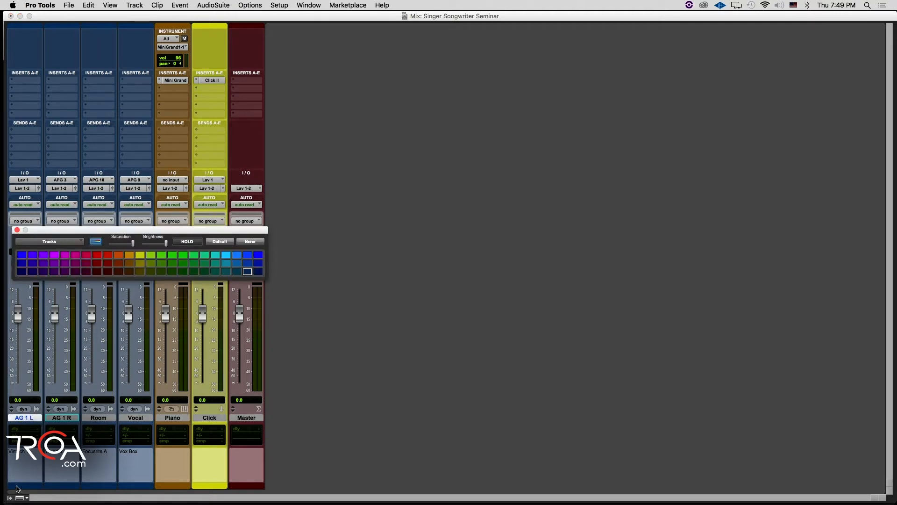
left_click_drag(127, 230, 465, 340)
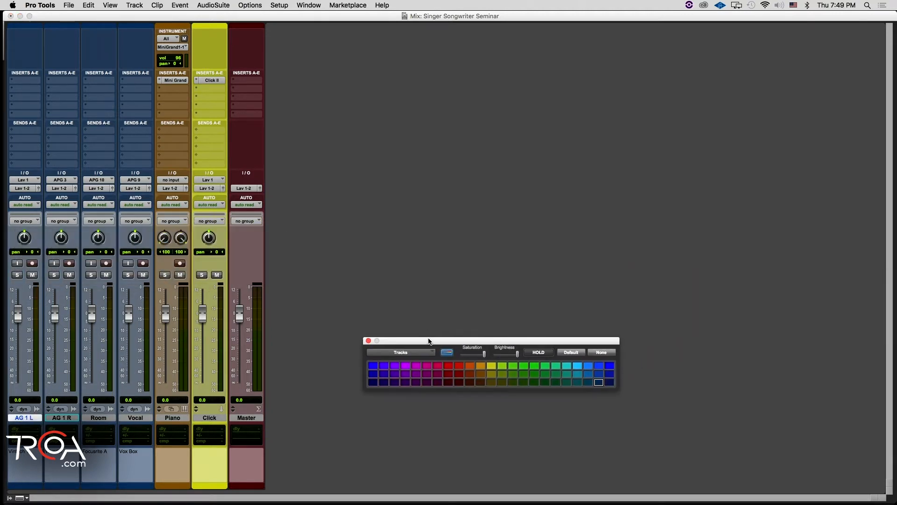
Step: Hide the Piano track and make it inactive, and move the Click track after the Master track
left_click(181, 417)
right_click(180, 417)
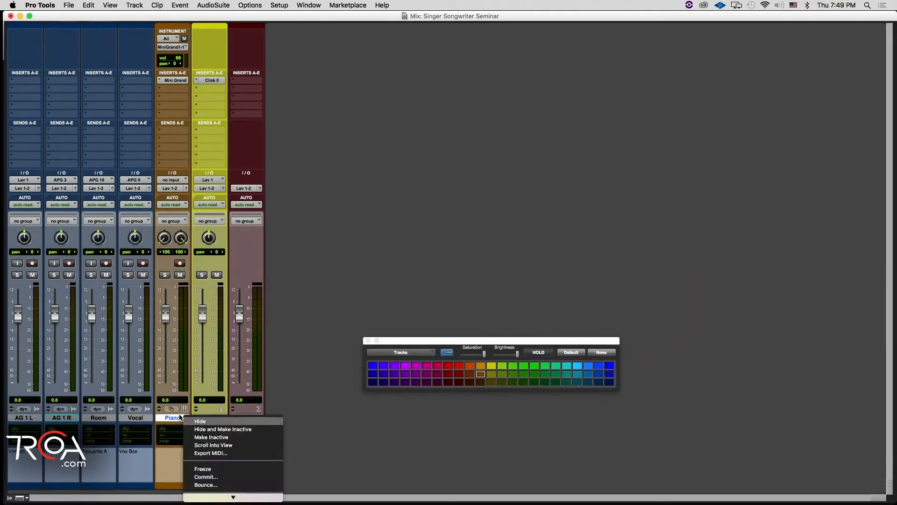
left_click(231, 429)
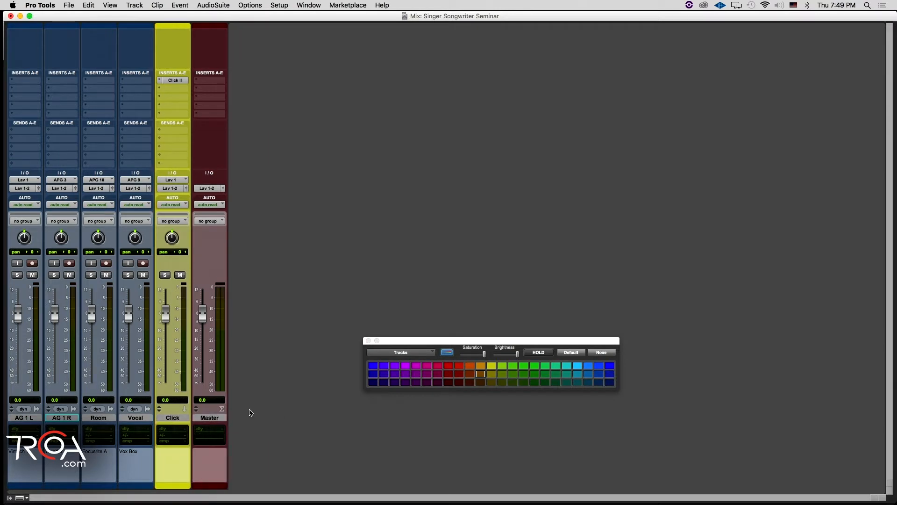
left_click_drag(172, 417, 258, 418)
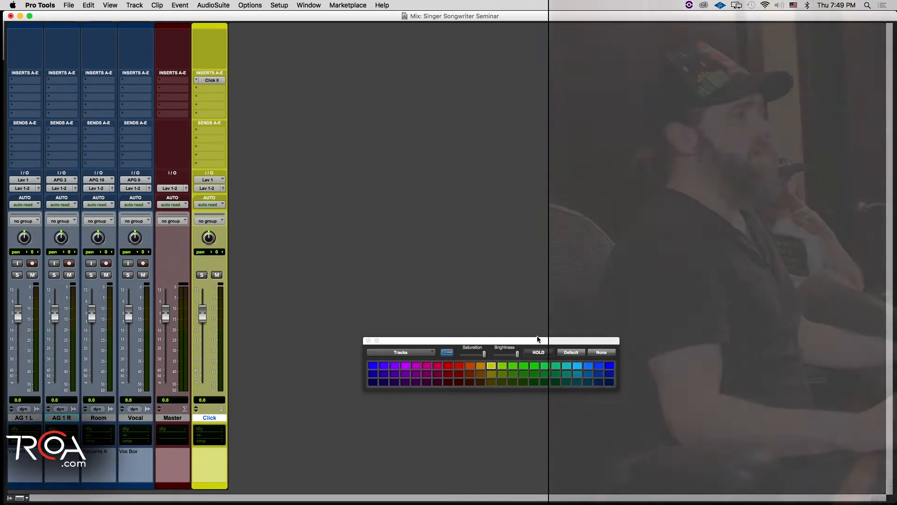
Step: Bring the colour palette closer to the tracks and toggle the channel strip colouring off and back on in the Mix window
left_click_drag(415, 341, 286, 319)
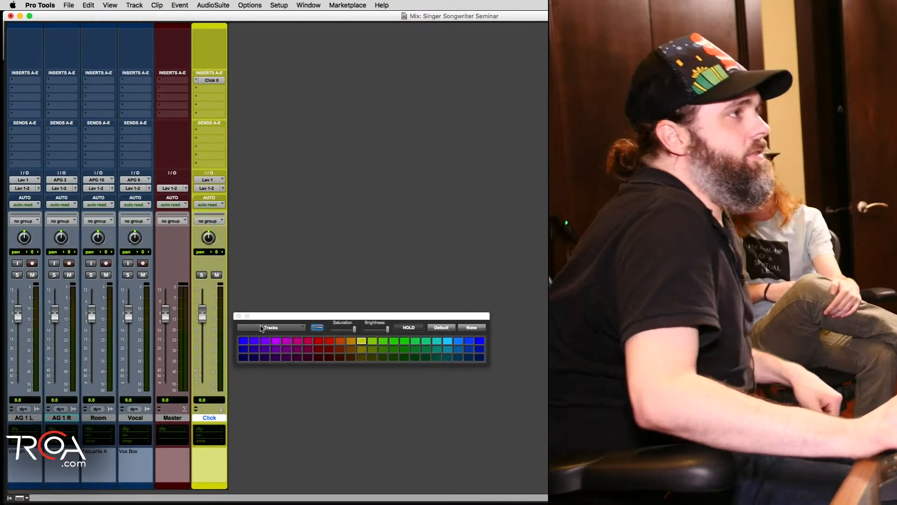
left_click(322, 328)
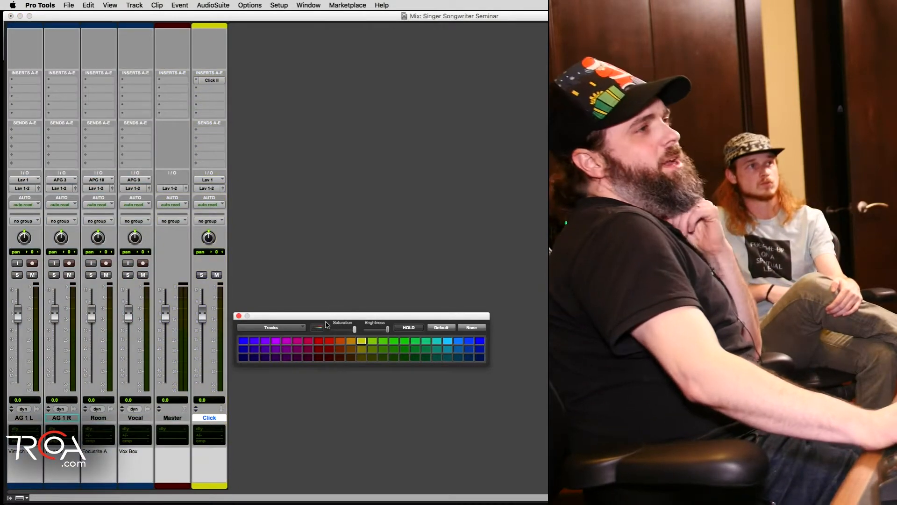
left_click(318, 327)
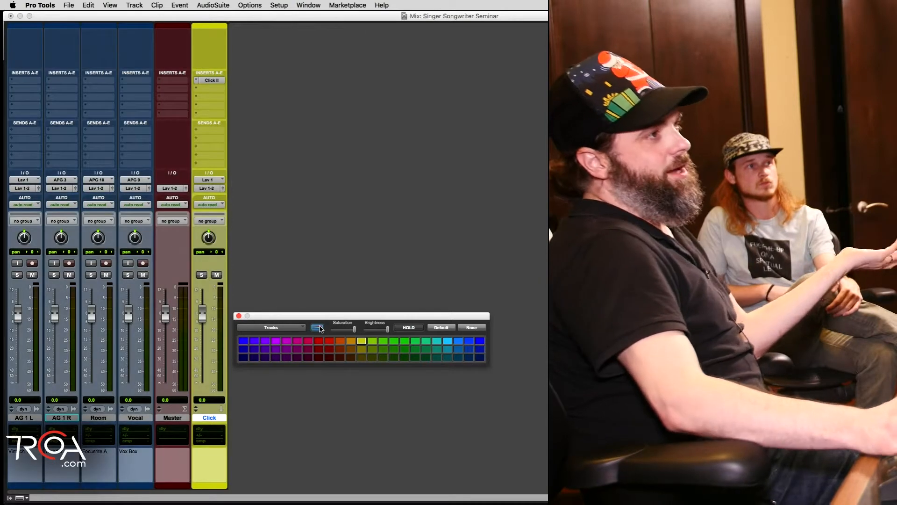
left_click(317, 327)
left_click(318, 327)
Step: Compare channel strip colouring on and off in the Edit window, and return to the Mix window with it enabled
key("super+equal")
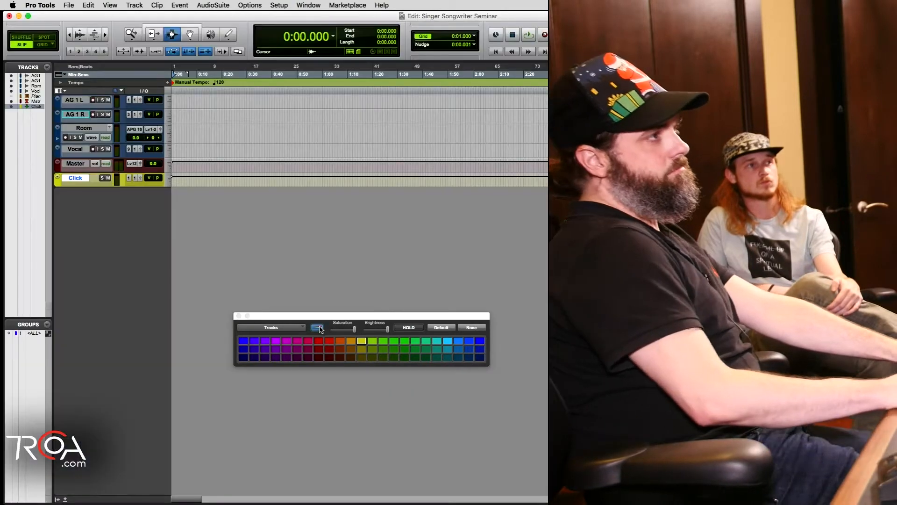
left_click(318, 327)
left_click(320, 328)
left_click(319, 328)
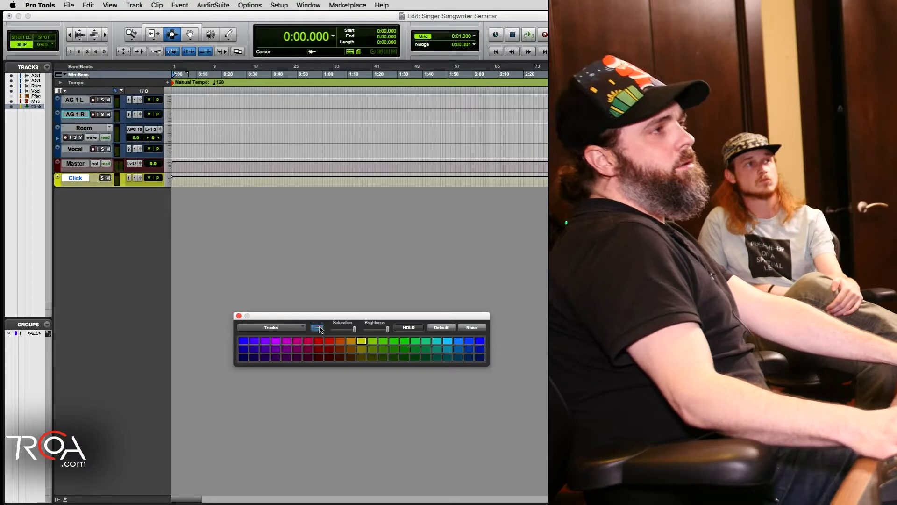
left_click(320, 328)
left_click(320, 328)
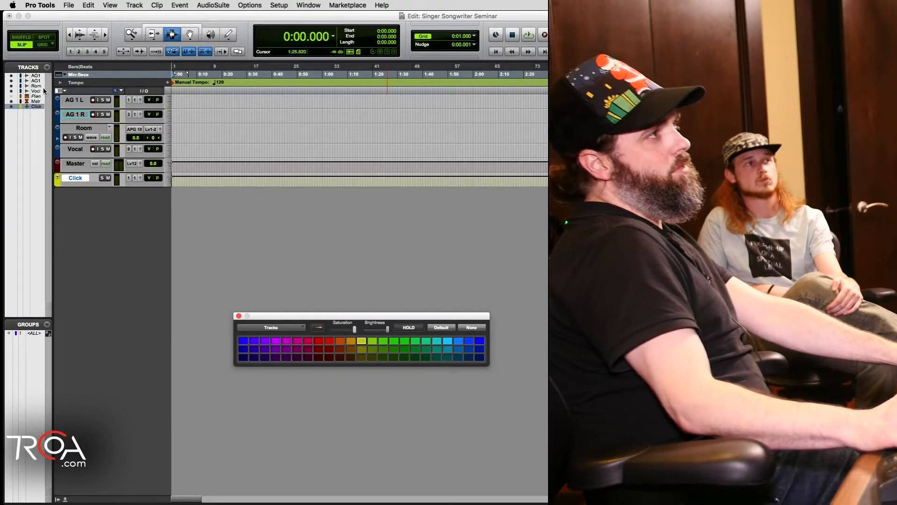
key("super+equal")
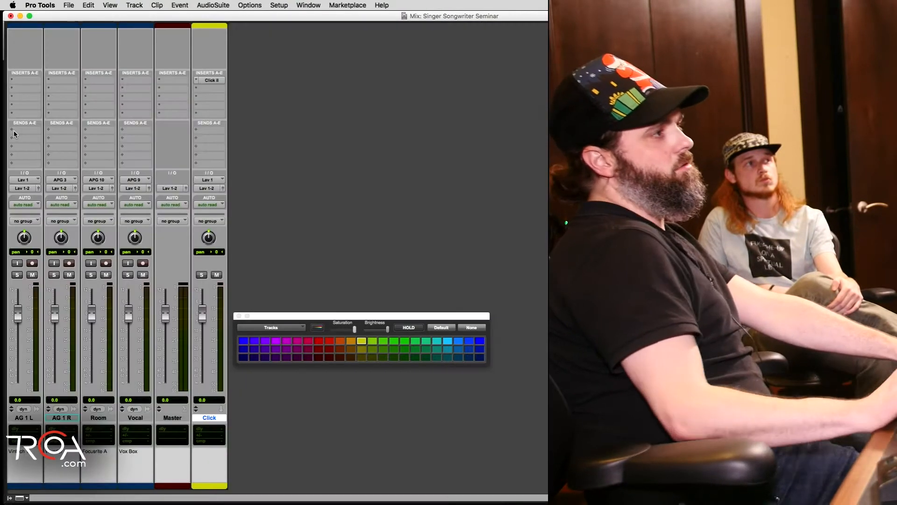
left_click(318, 327)
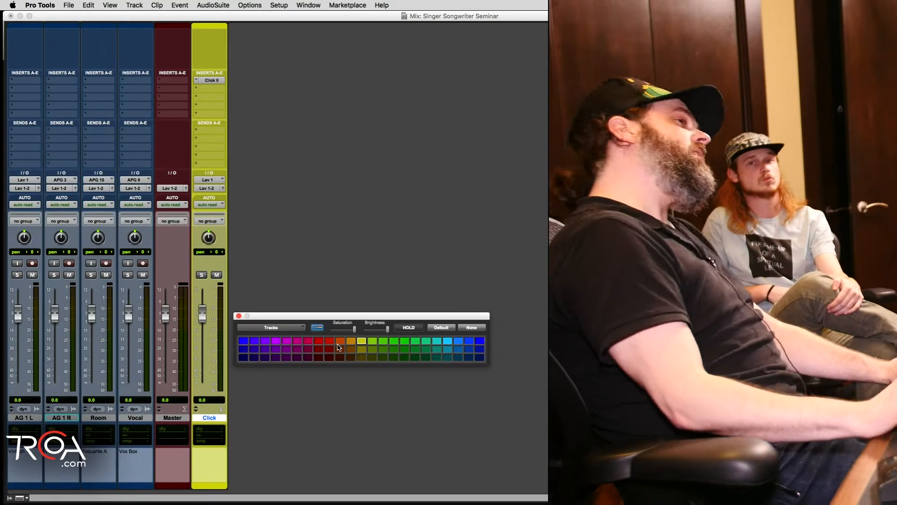
Step: Try the channel colour saturation at minimum, restore it to maximum, and reposition the colour palette
left_click_drag(354, 328, 331, 329)
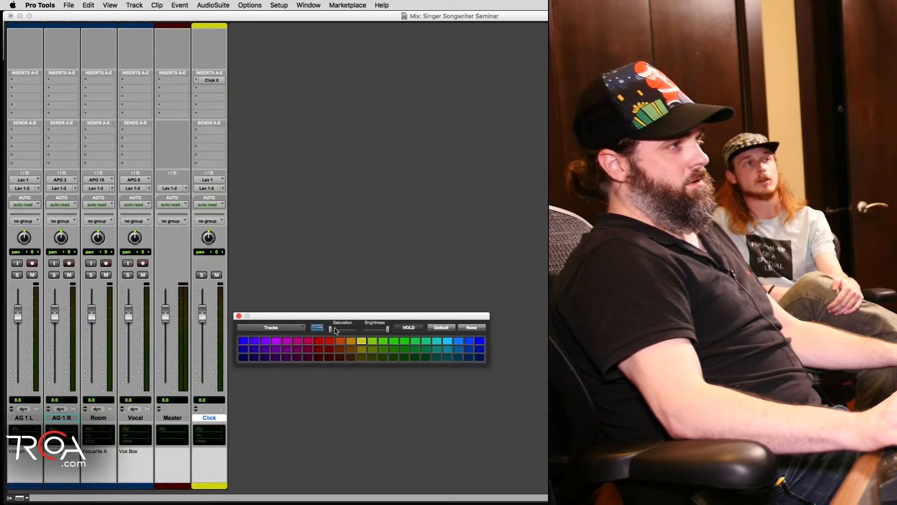
left_click_drag(335, 330, 388, 329)
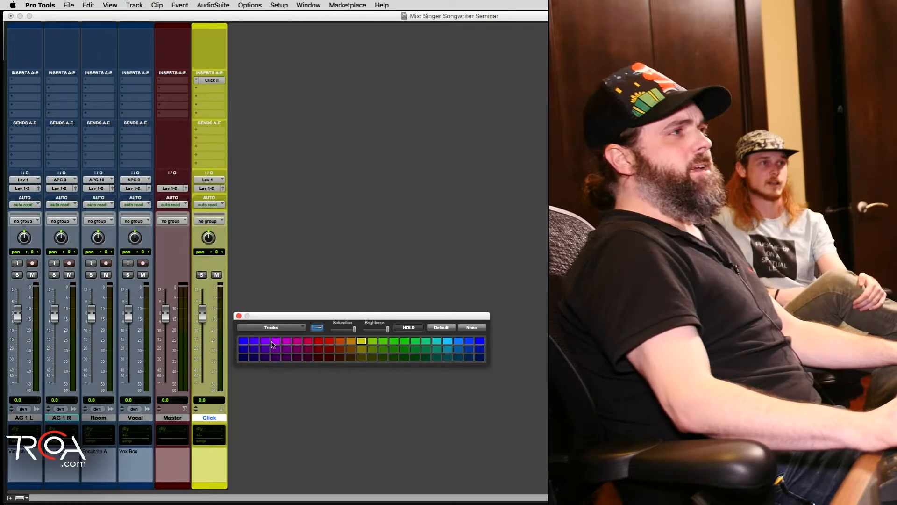
left_click_drag(272, 322, 279, 353)
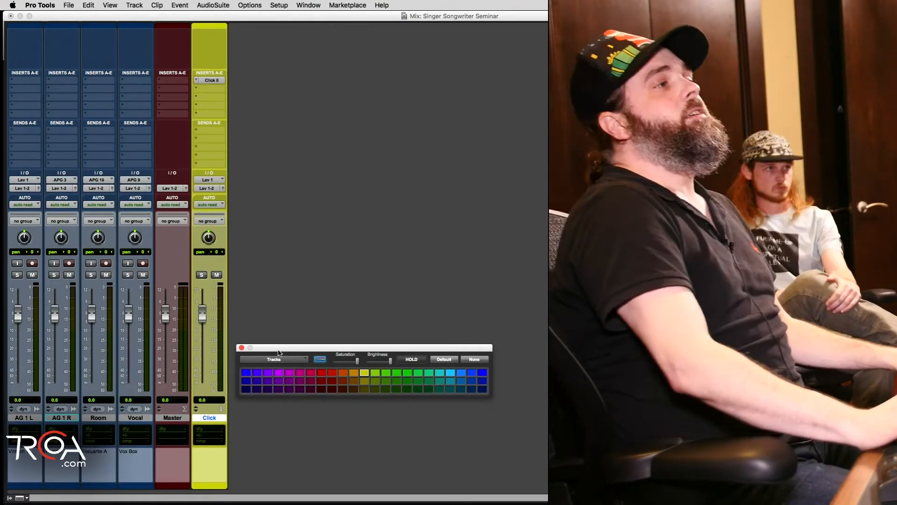
left_click_drag(276, 352, 276, 346)
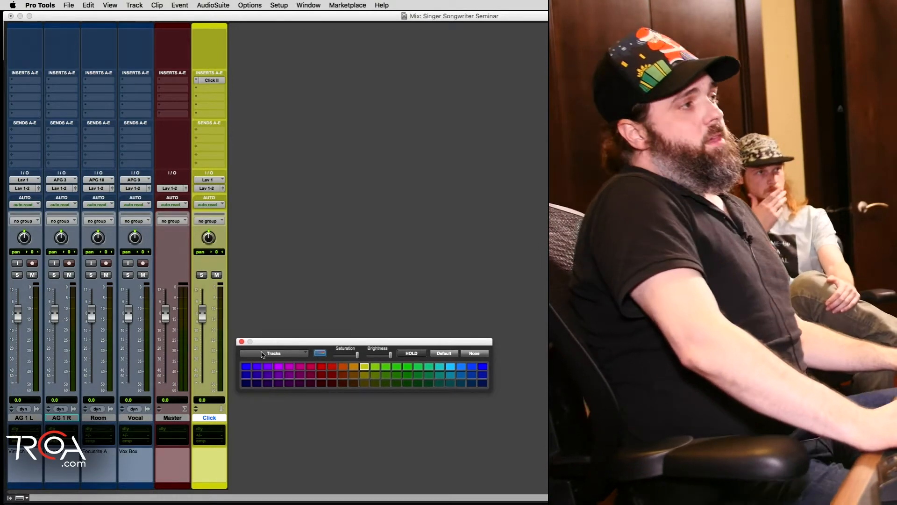
Step: Select the AG 1 L track, check its colour strip in the Edit window, and return to the Mix window
left_click(22, 486)
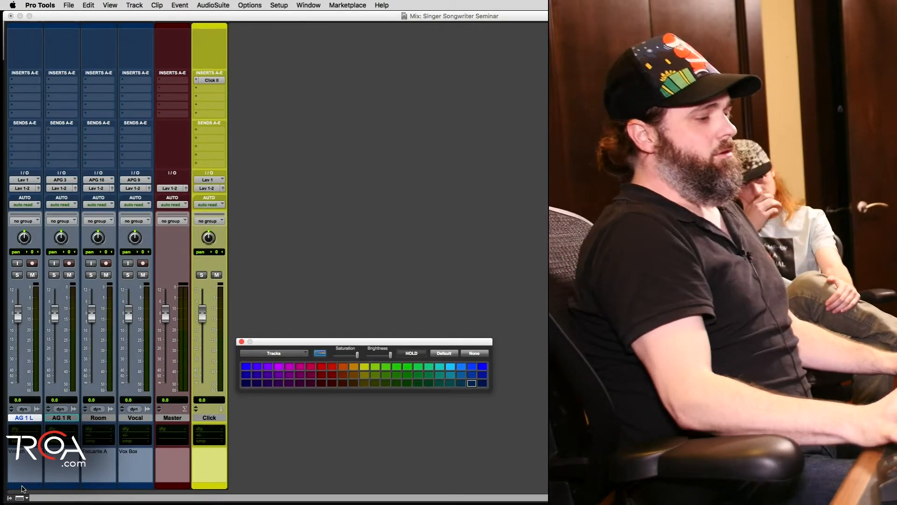
key("super+equal")
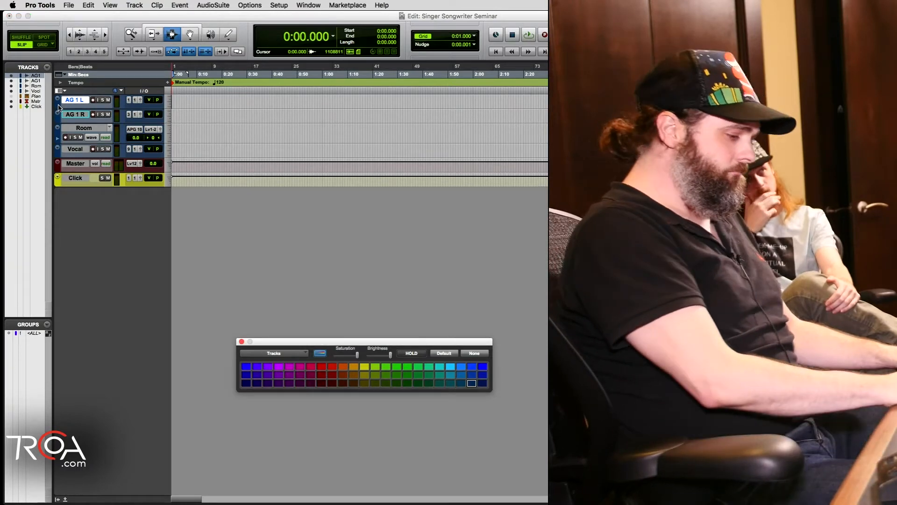
key("super+equal")
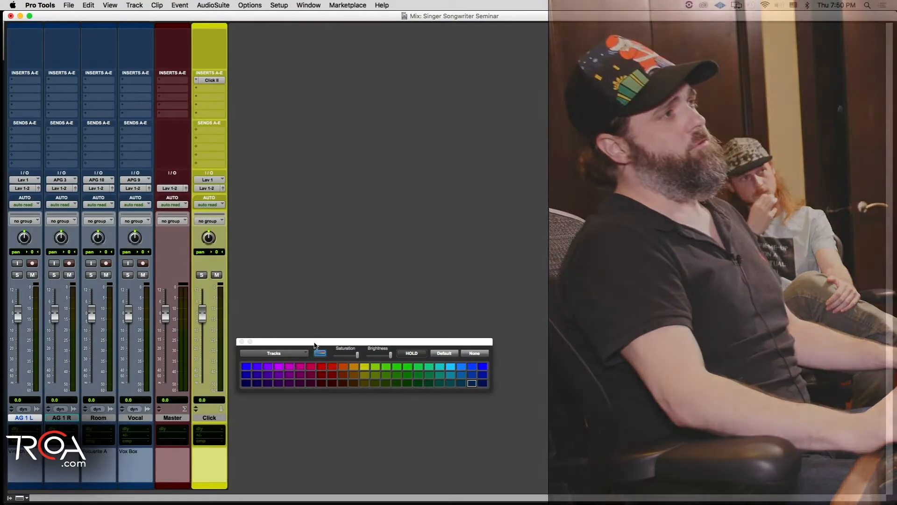
left_click_drag(314, 342, 350, 340)
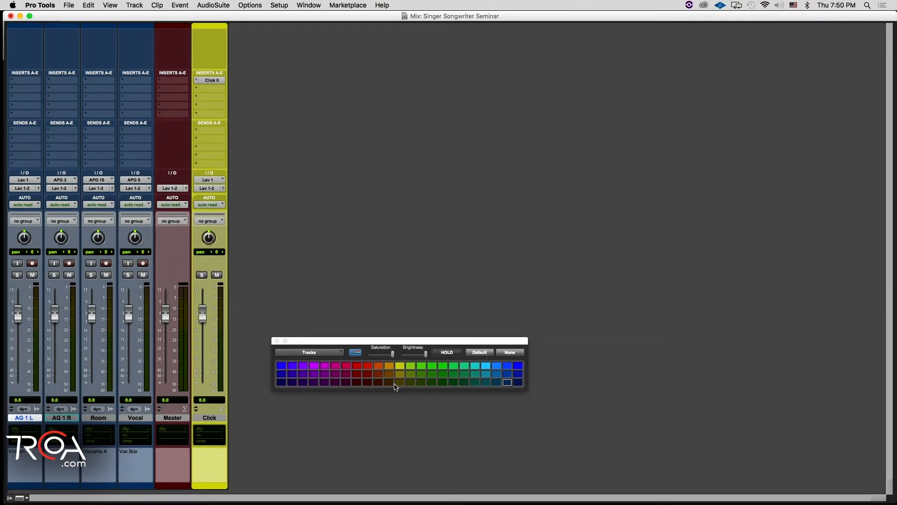
Step: Lower the brightness of the channel strip colours to a little below the middle of its range
left_click(357, 353)
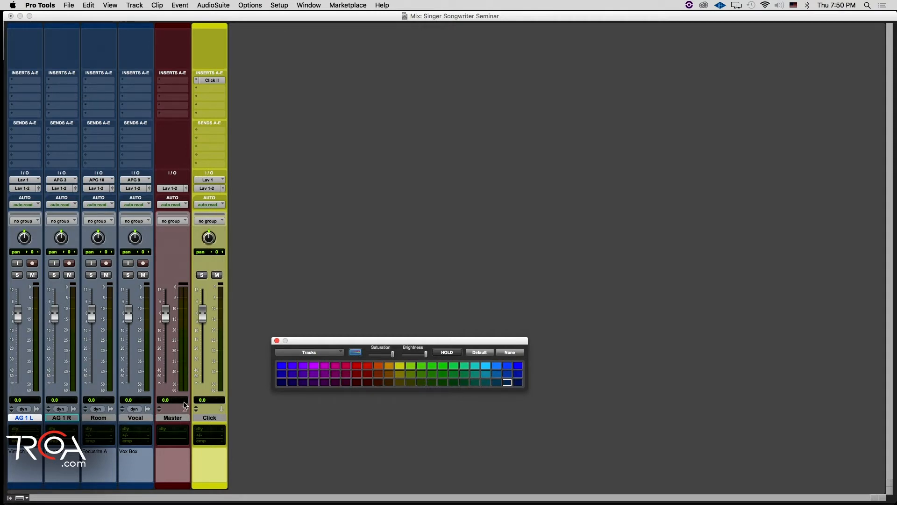
left_click_drag(442, 343, 427, 338)
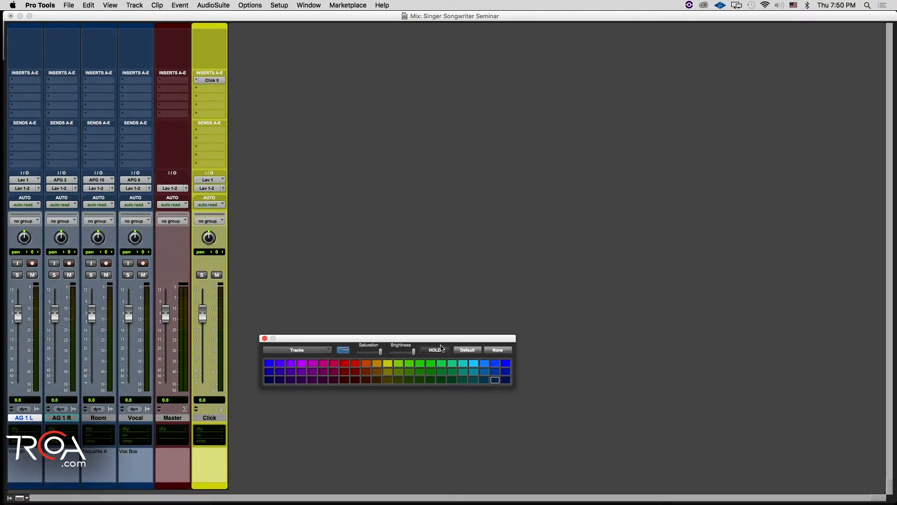
mouse_move(413, 351)
left_mouse_down()
mouse_move(374, 370)
mouse_move(400, 360)
left_mouse_up()
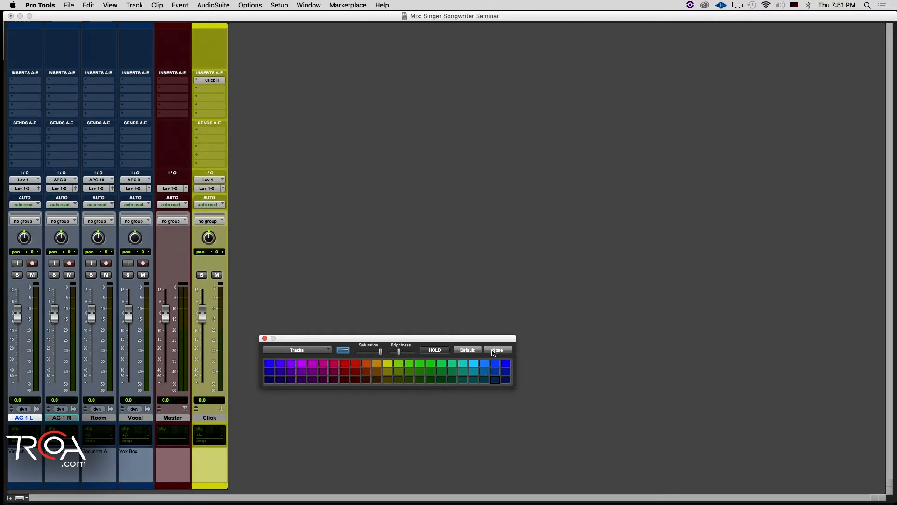
Step: Colour the AG 1 L, AG 1 R and Room tracks dark purple and close the colour palette
left_click_drag(386, 340, 350, 320)
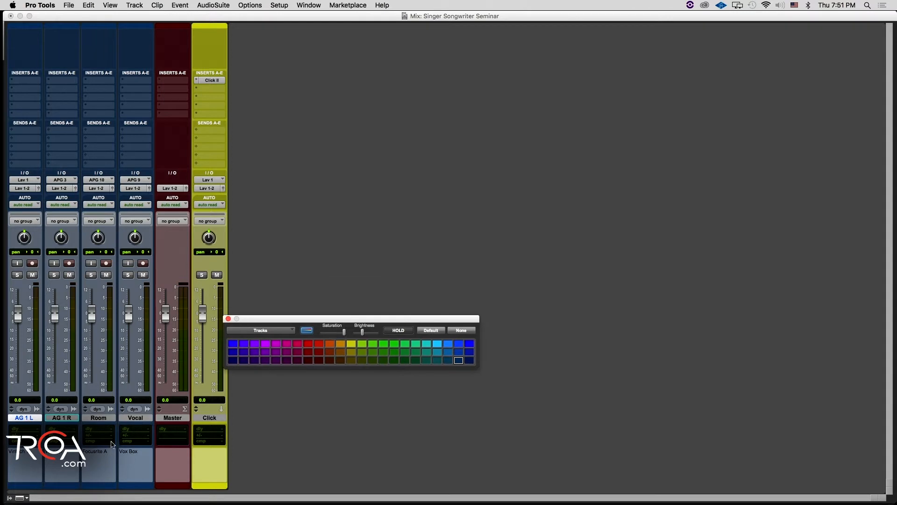
left_click(97, 417, "shift")
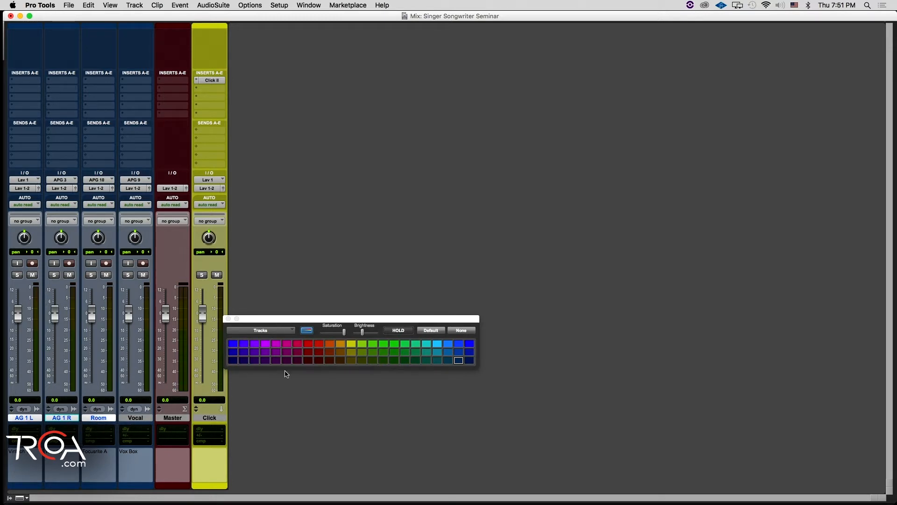
left_click(245, 361)
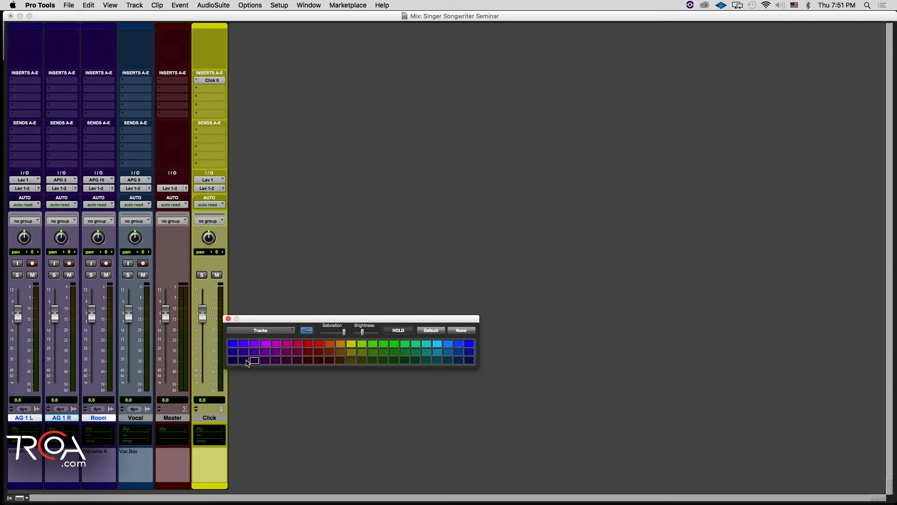
left_click(228, 319)
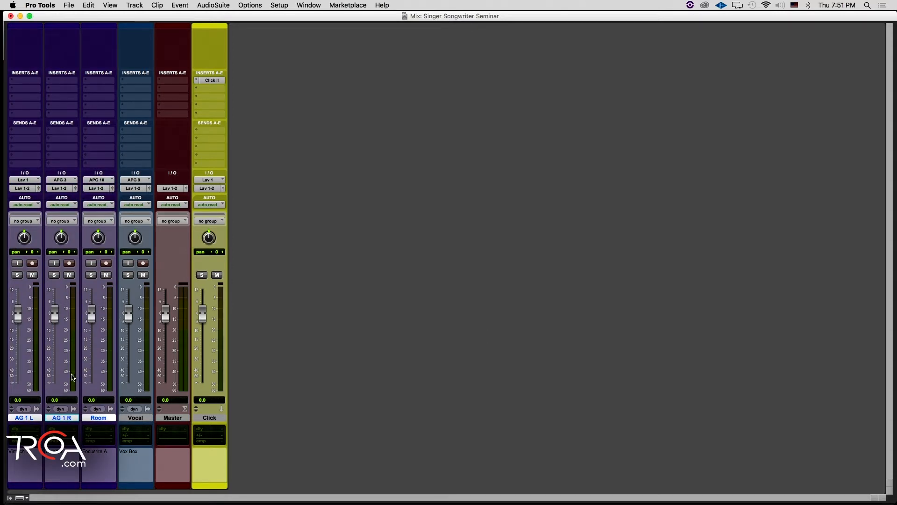
Step: Reopen the colour palette and place it in the empty area beside the lower part of the channel strips
double_click(21, 488)
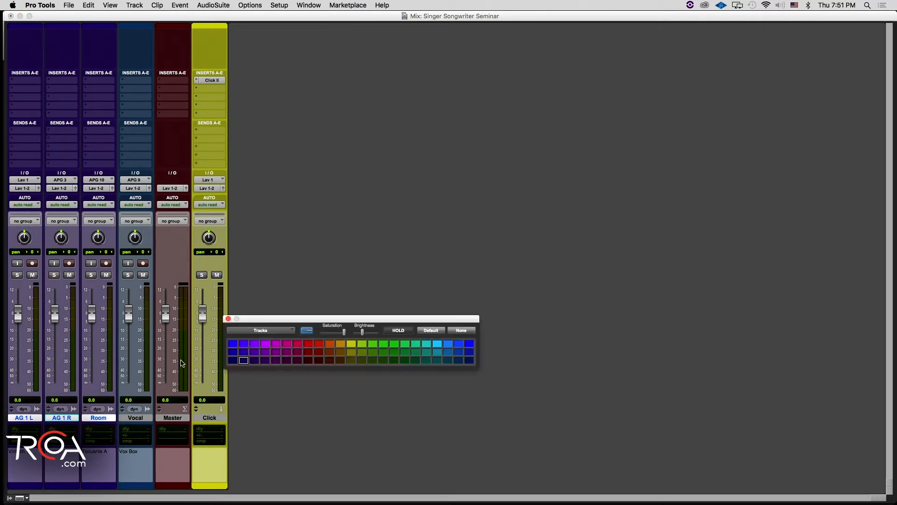
left_click_drag(273, 323, 279, 412)
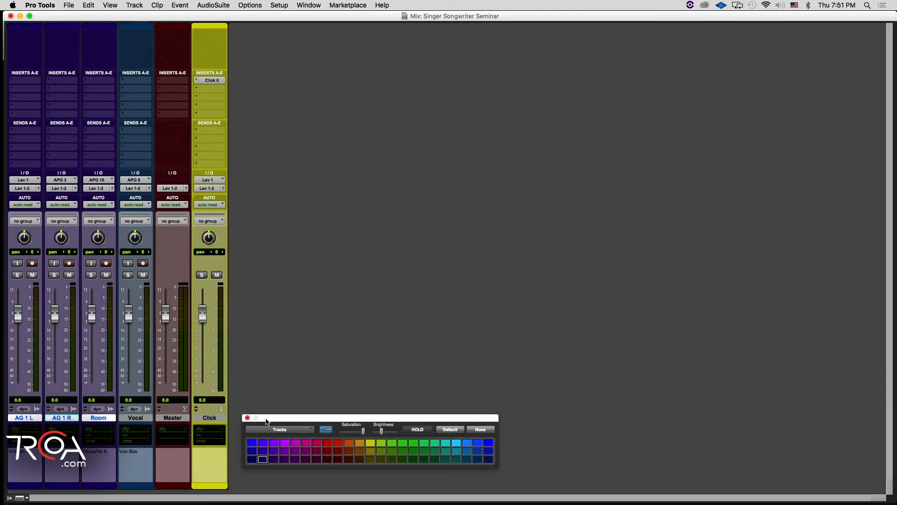
left_click_drag(269, 418, 266, 430)
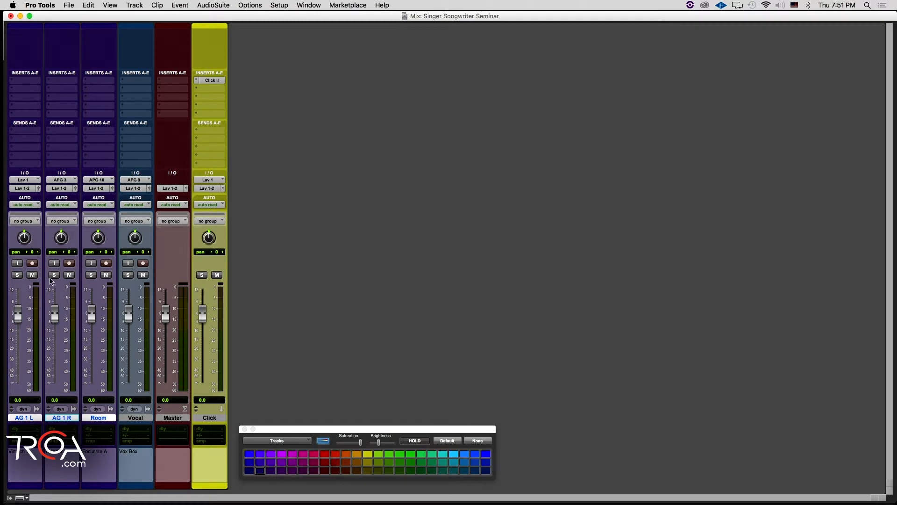
Step: Show the track and group lists and group AG 1 L, AG 1 R and Room as a Mix/Edit group named AG 1
left_click(10, 497)
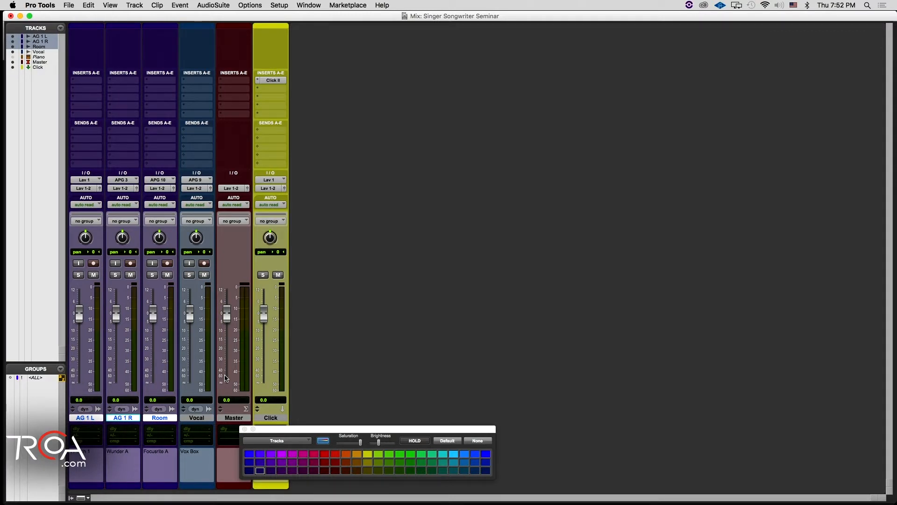
key("super+g")
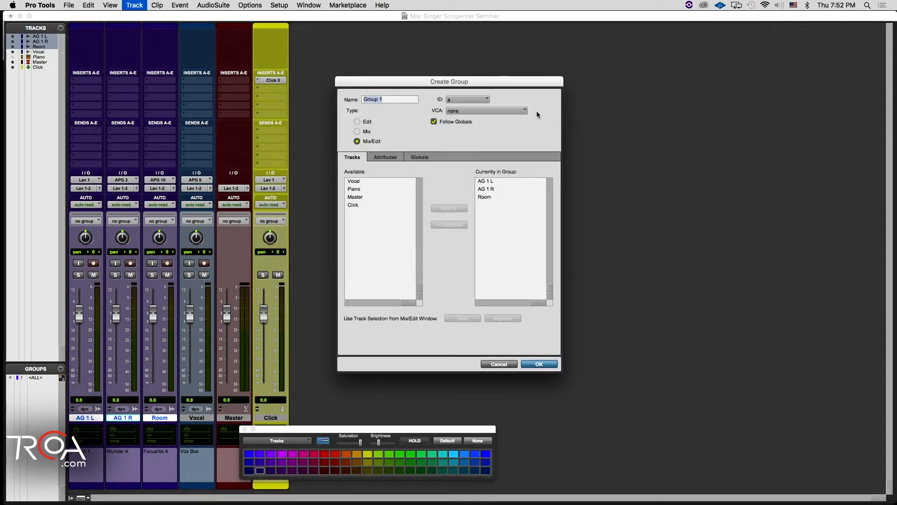
left_click_drag(364, 428, 431, 421)
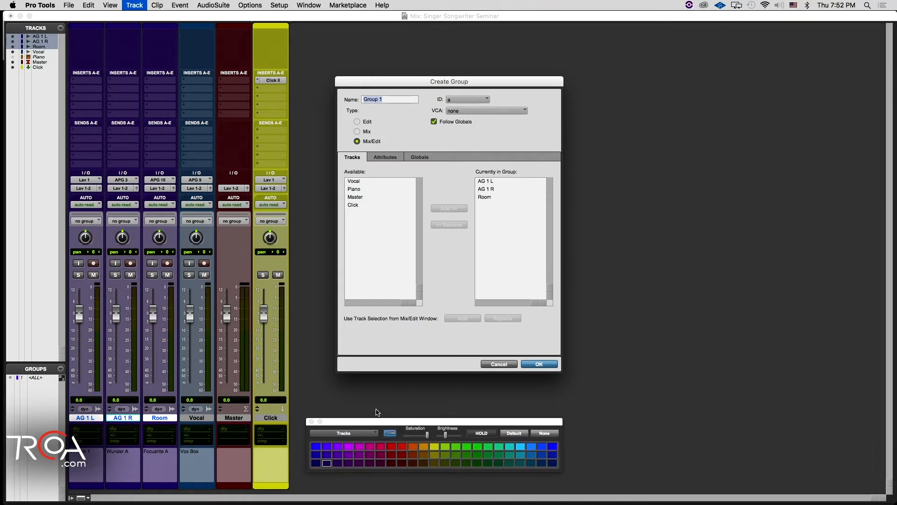
type("AG")
key("Return")
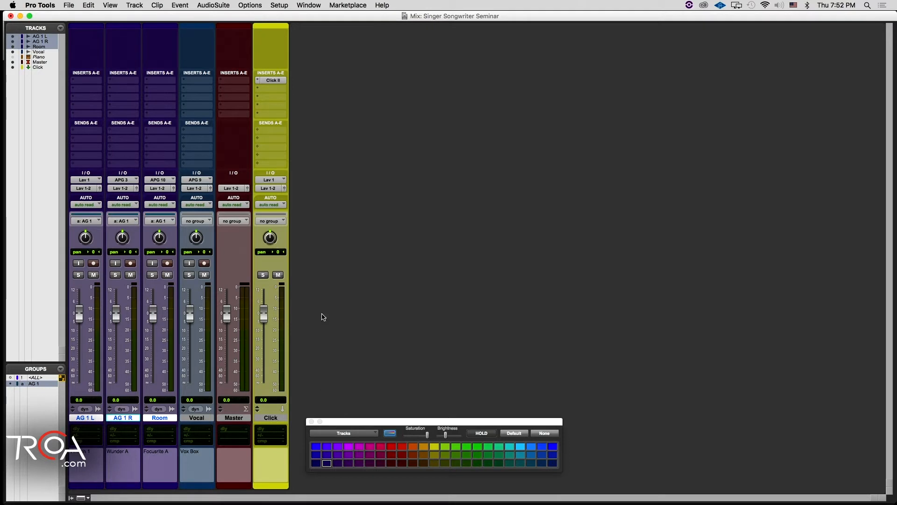
mouse_move(330, 423)
left_mouse_down()
mouse_move(338, 423)
mouse_move(328, 428)
left_mouse_up()
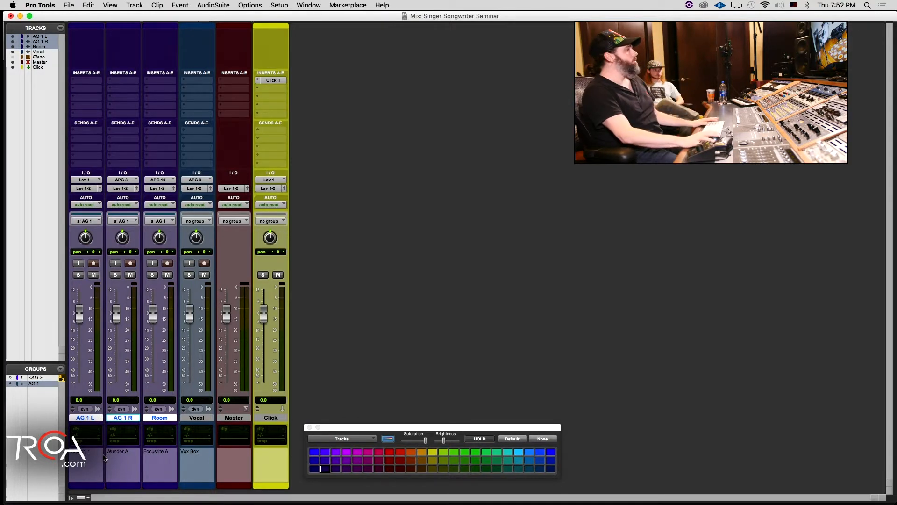
Step: Try renaming the AG 1 L track to Acoustic Guitar
left_click(97, 419, "super")
left_click(97, 420)
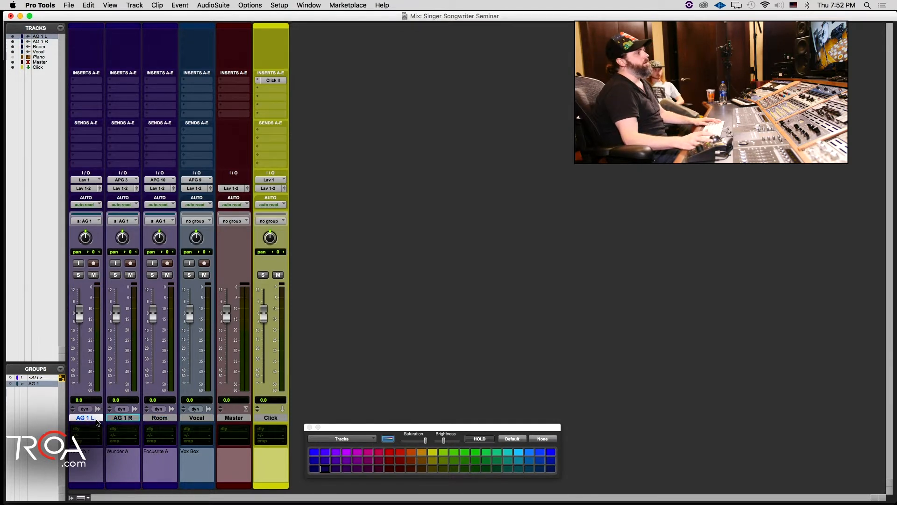
double_click(96, 420)
key("BackSpace")
type("Acoustic Guita")
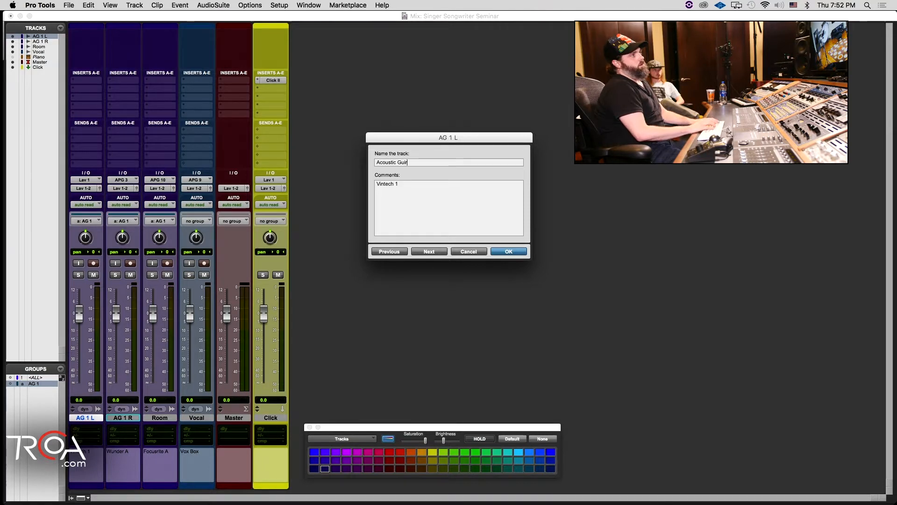
type("r")
key("Return")
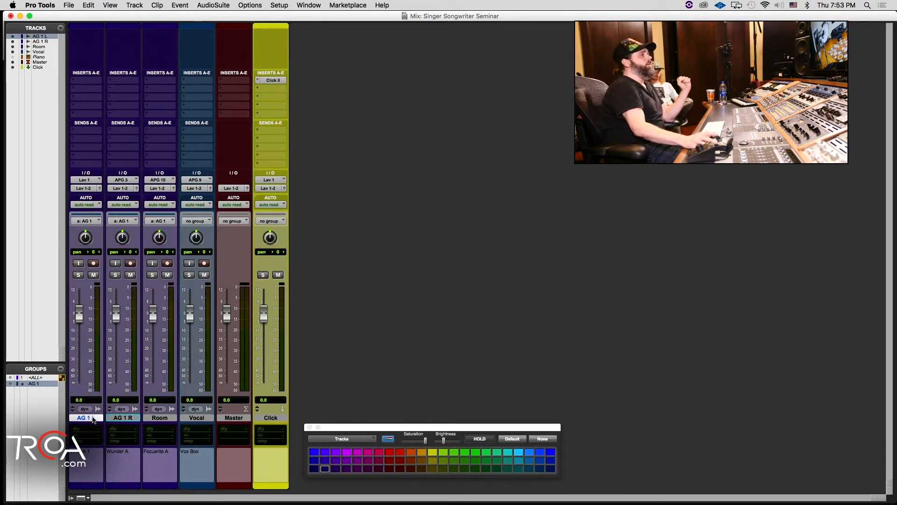
Step: Try AG 1 87 and AG 1 103 as track names, and settle on AG 1 L, AG 1 R and AG 1 RM for the guitar tracks
double_click(93, 418)
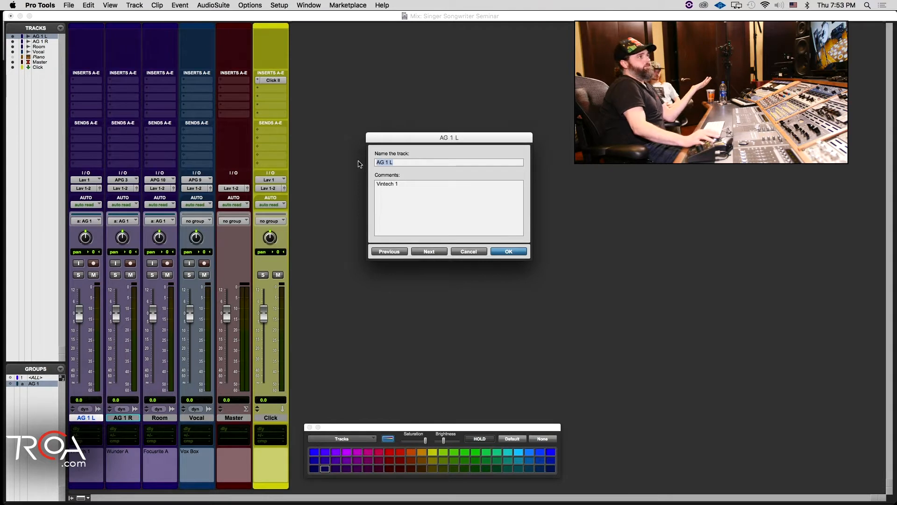
left_click(389, 163)
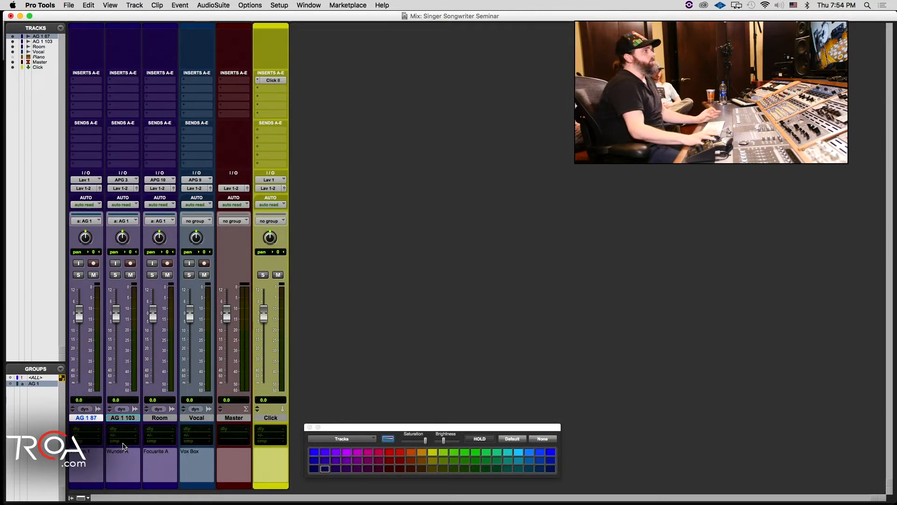
double_click(94, 417)
key("Right")
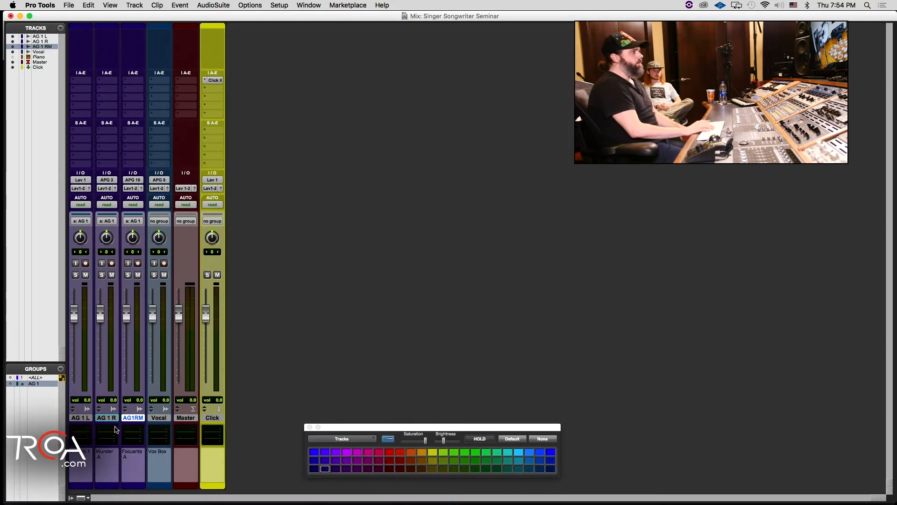
key("ctrl+alt+super+m")
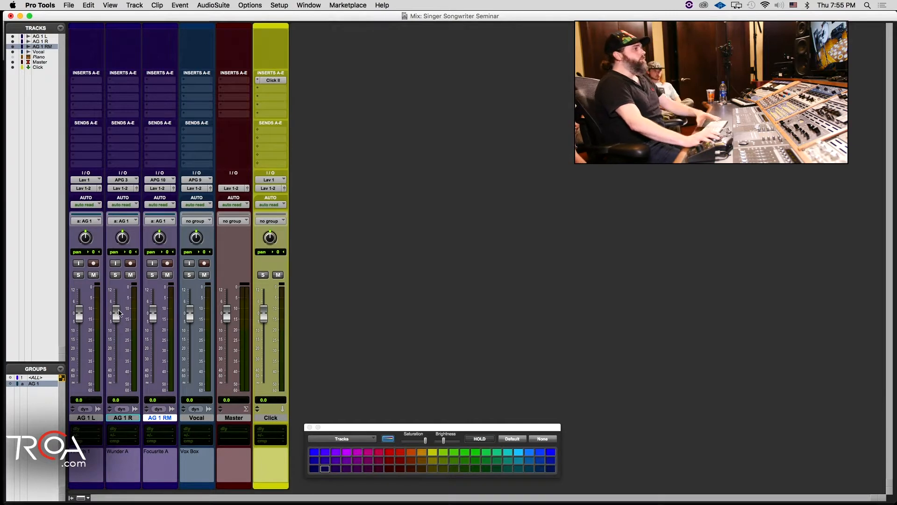
Step: Try lowering the AG 1 group faders to about -9.7 dB, test the AG 1 L fader, and return them to 0.0
mouse_move(116, 318)
left_mouse_down()
mouse_move(119, 348)
mouse_move(120, 334)
left_mouse_up()
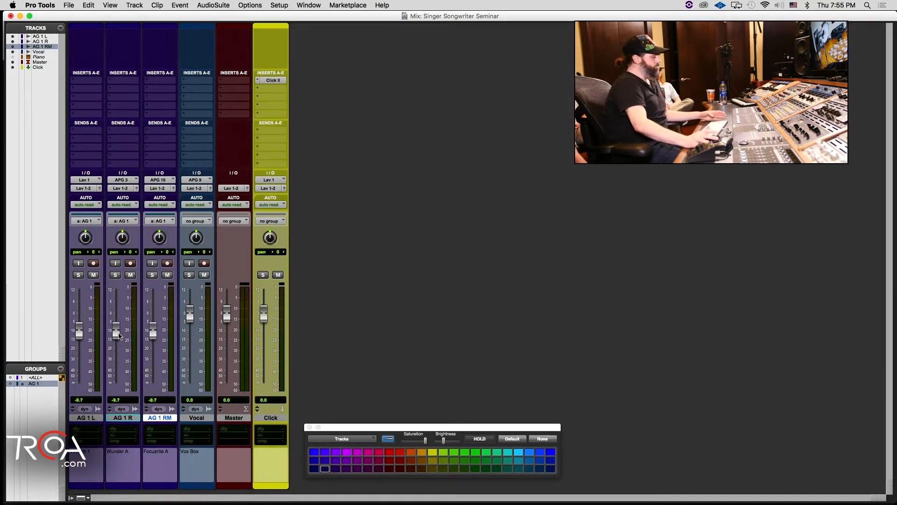
left_click(120, 335, "alt")
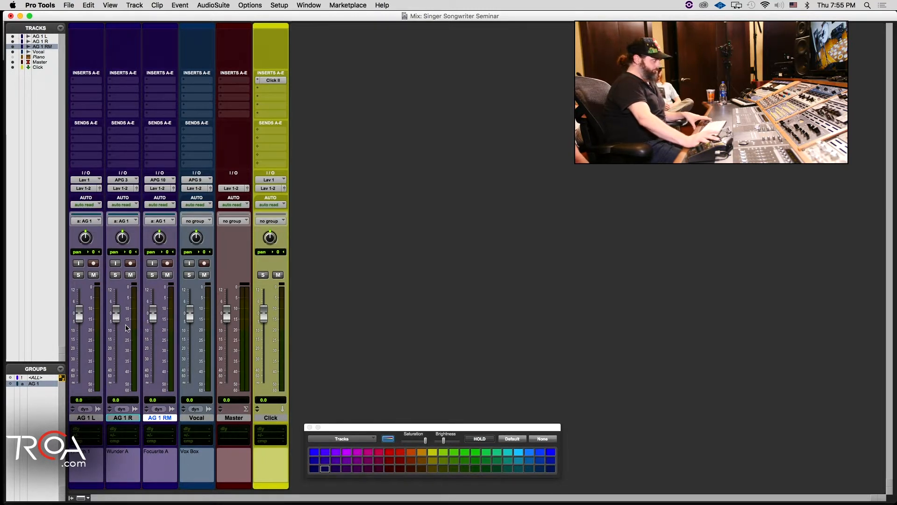
left_click_drag(81, 316, 78, 349)
left_click(79, 349, "alt")
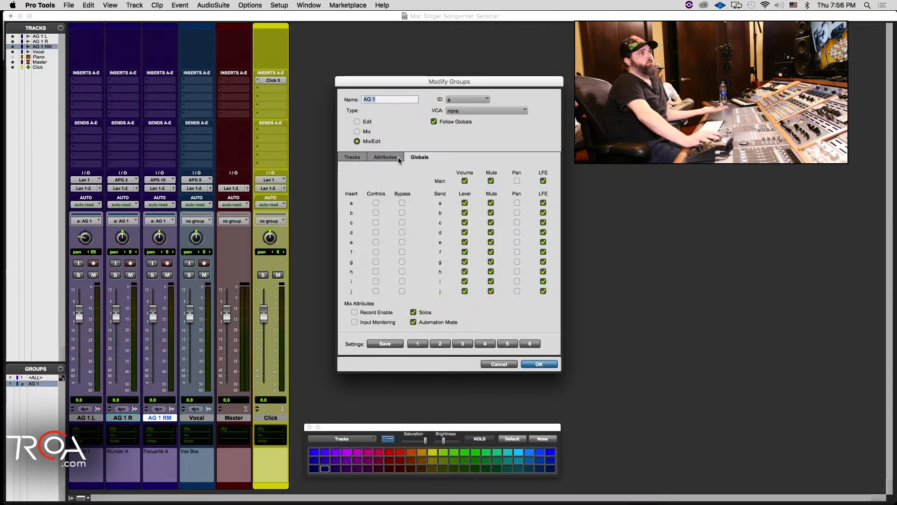
Step: Compare the AG 1 group's own attributes with the global ones by turning Follow Globals off
left_click(398, 158)
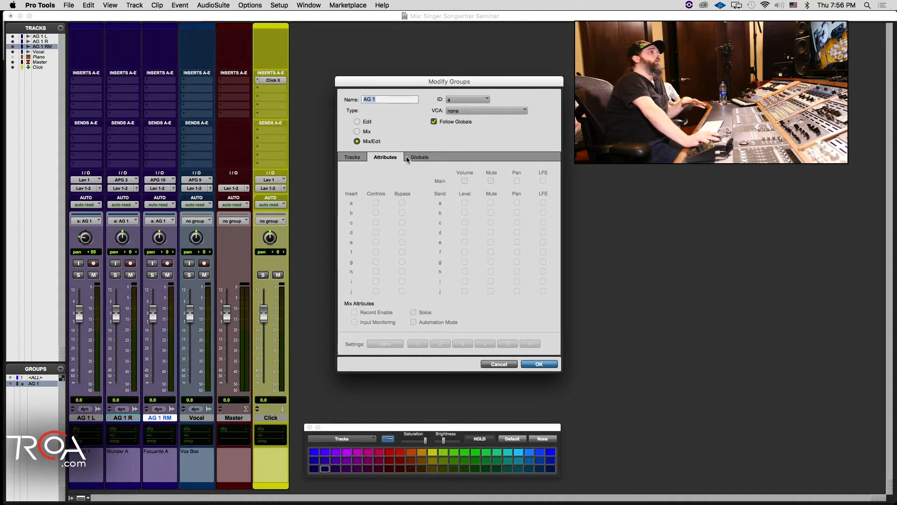
left_click(413, 159)
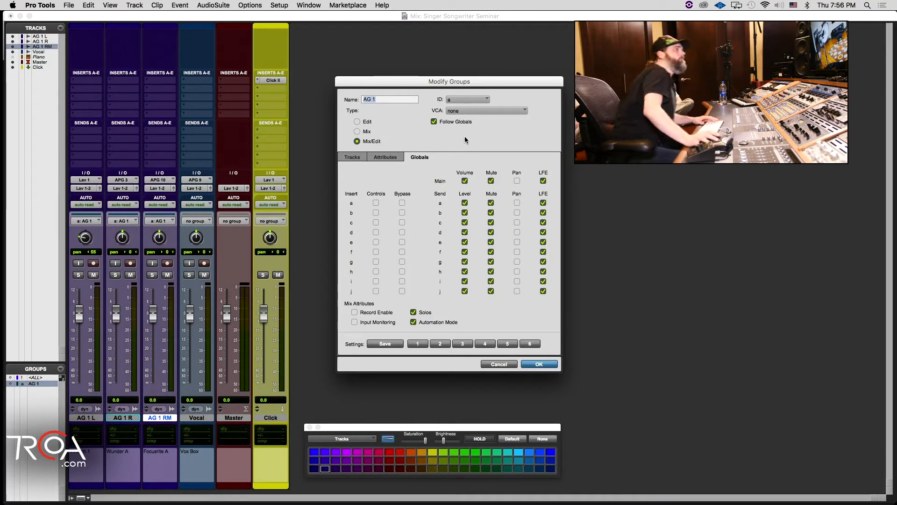
left_click(434, 122)
left_click(434, 122)
left_click(434, 121)
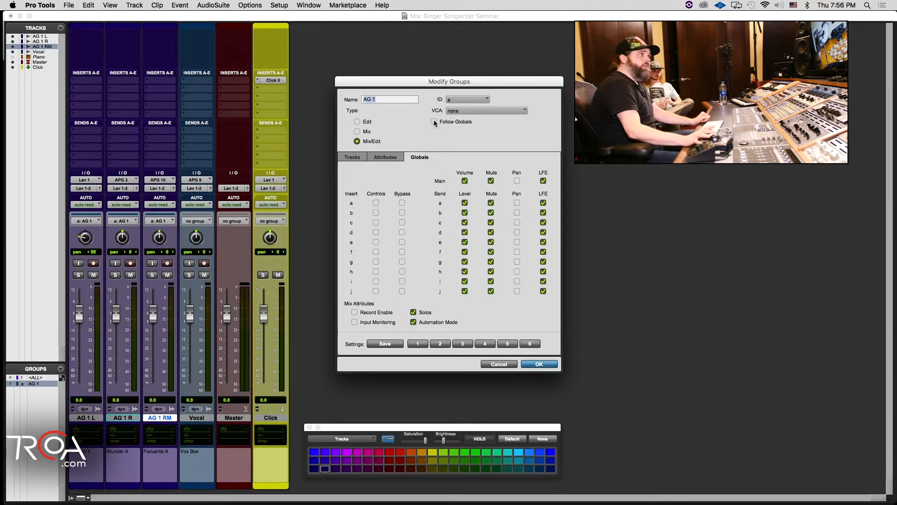
left_click(391, 156)
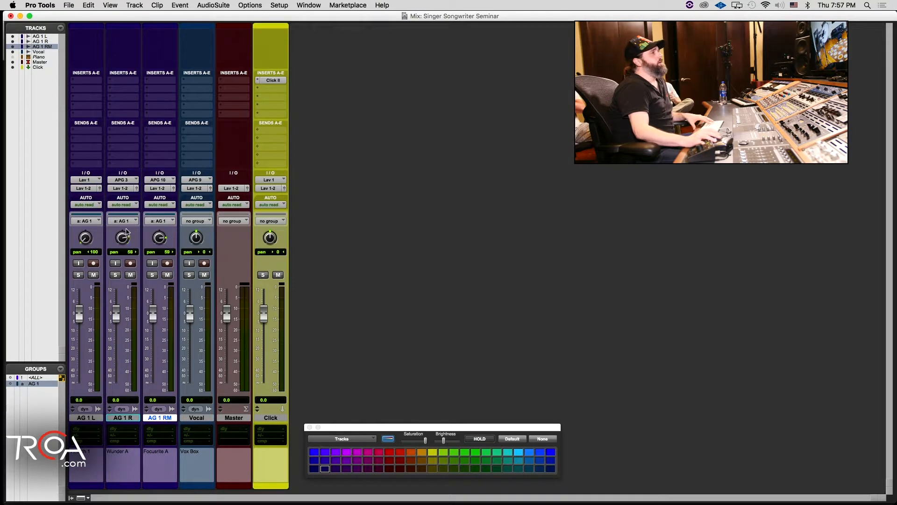
Step: Try linked panning on the AG 1 group from the AG 1 R track, and centre the AG 1 L and AG 1 R pans
left_click_drag(126, 231, 125, 263)
left_click_drag(127, 242, 127, 242)
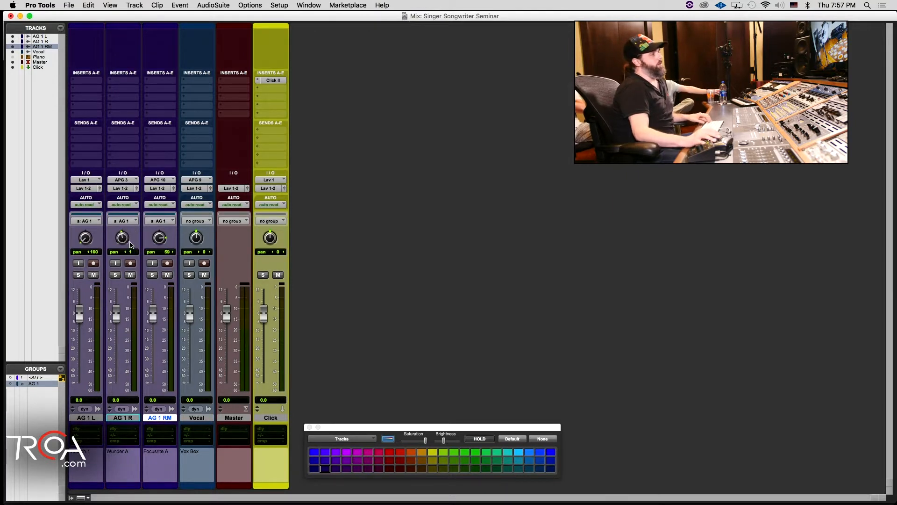
left_click(80, 242, "alt")
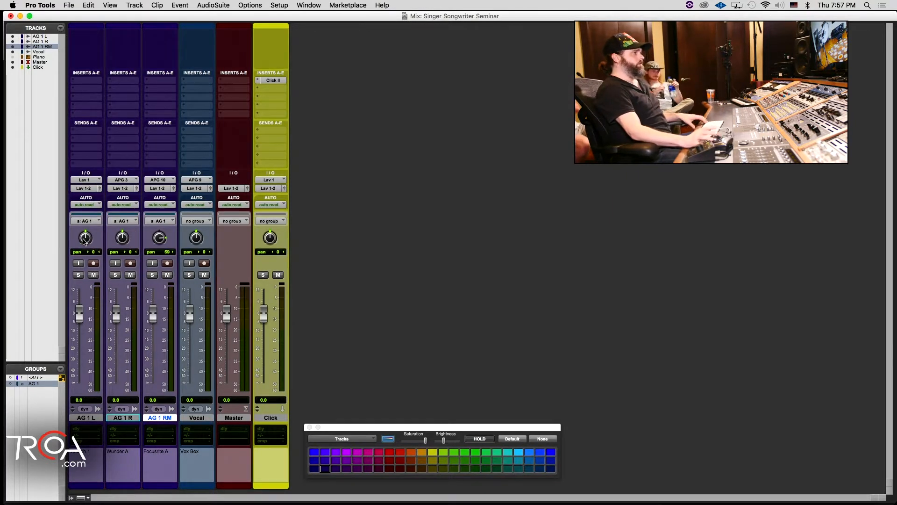
Step: Review the global mix attributes in the AG 1 group's settings and close the settings
right_click(44, 383)
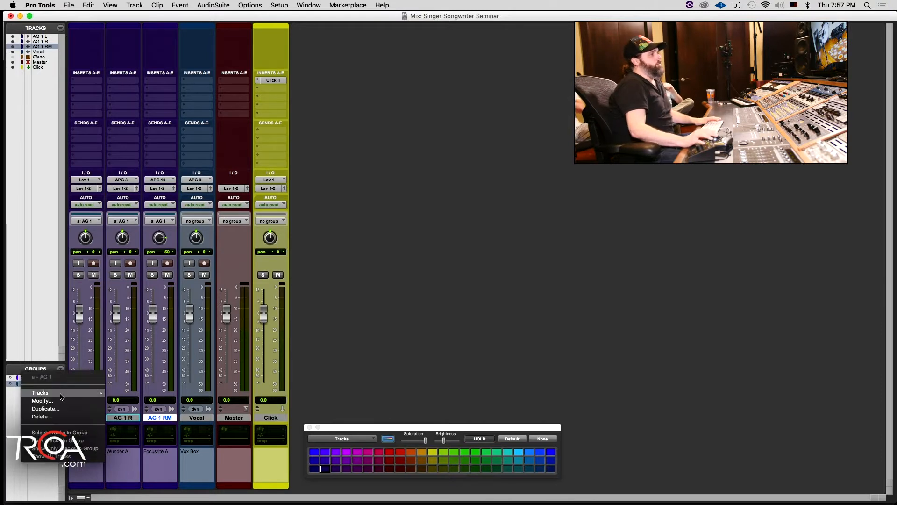
left_click(47, 403)
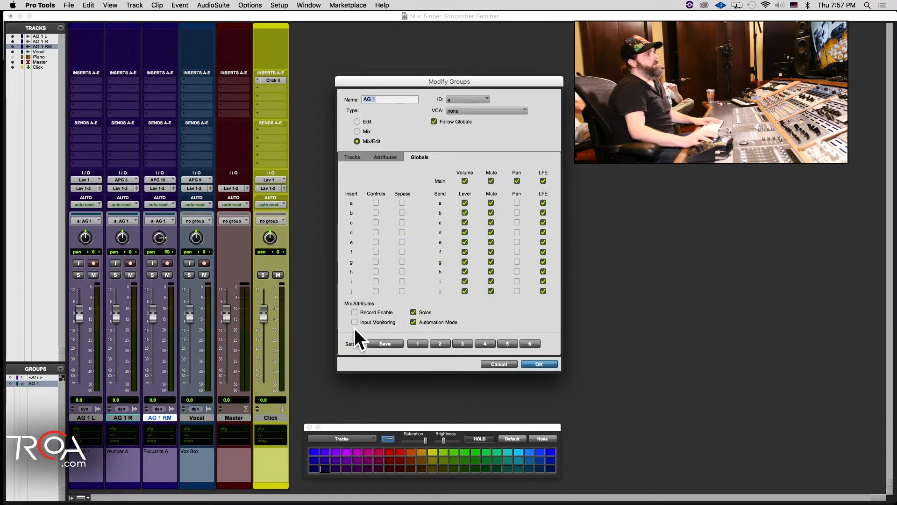
left_click(528, 363)
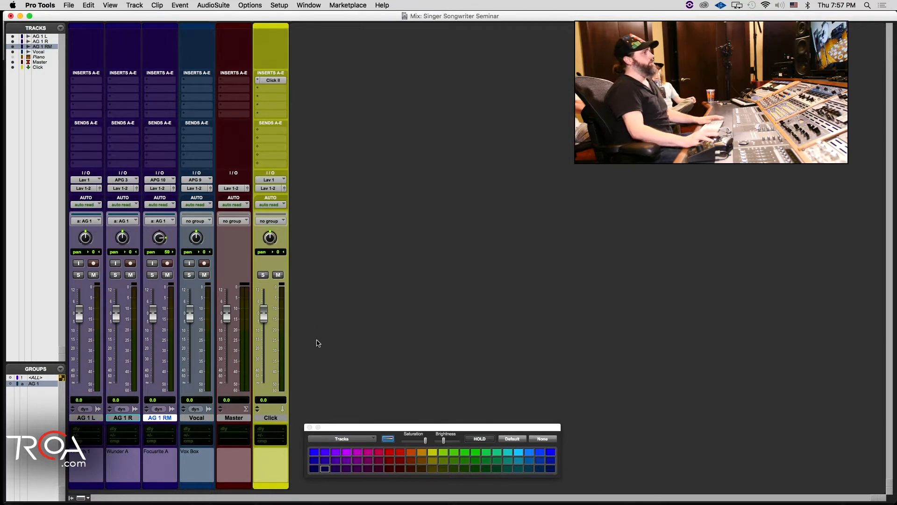
Step: Test whether record arming is linked by arming and disarming AG 1 L, AG 1 R and AG 1 RM one at a time
left_click(94, 264)
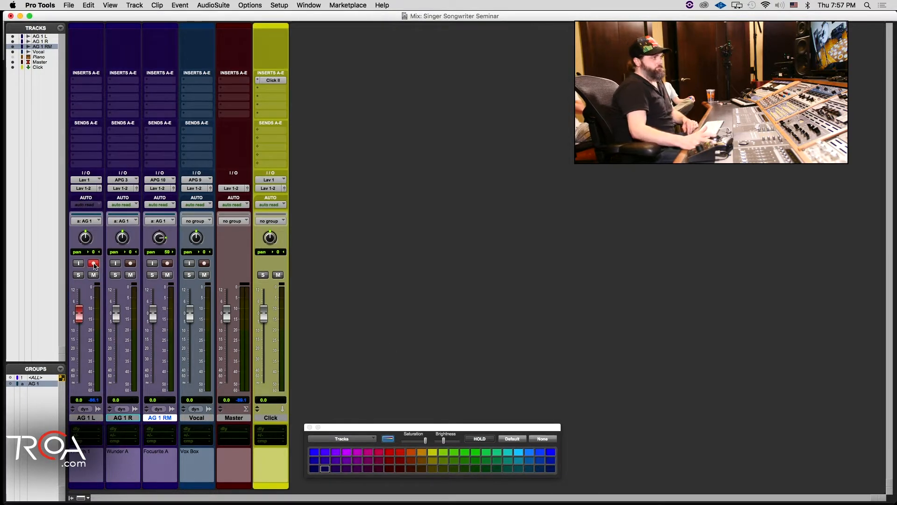
left_click(94, 264)
left_click(130, 263)
left_click(130, 264)
left_click(167, 264)
left_click(168, 263)
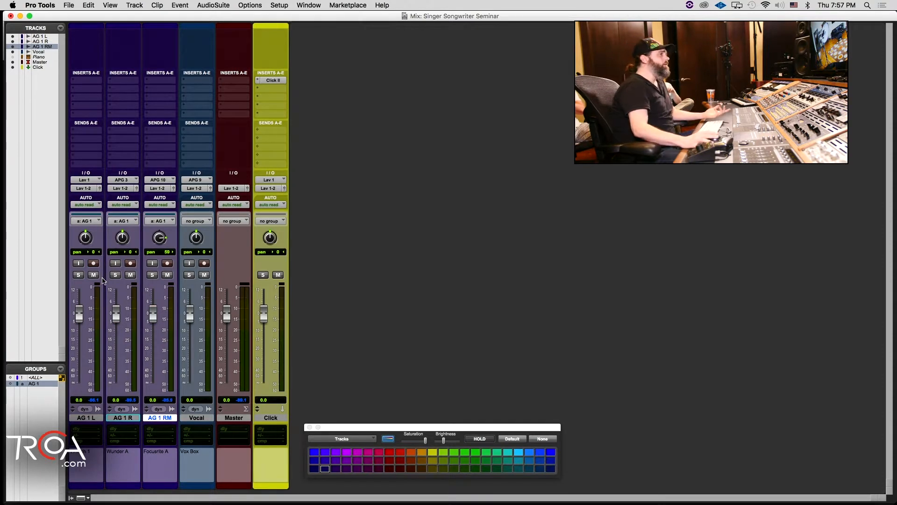
left_click(94, 264)
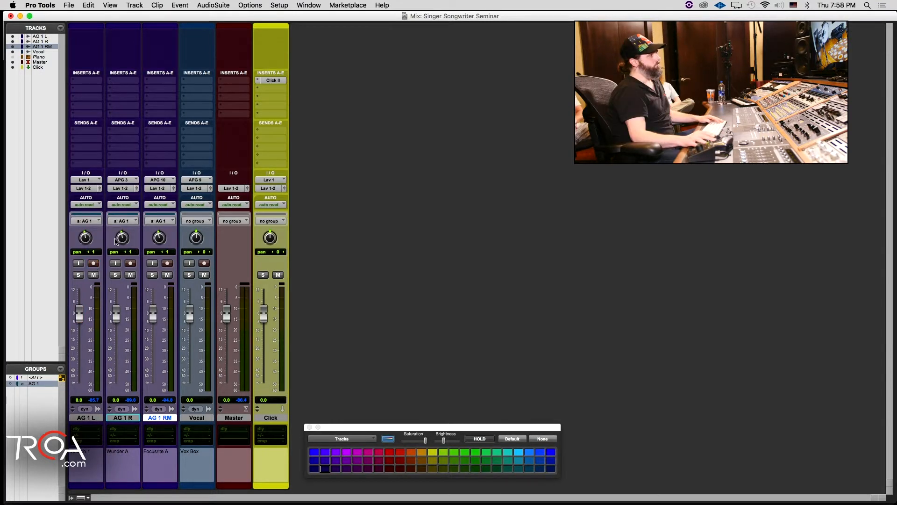
Step: Centre the pans of AG 1 R, AG 1 RM and AG 1 L at 0, and select all three tracks
left_click(117, 238, "alt")
left_click(163, 241, "alt")
left_click(94, 237, "alt")
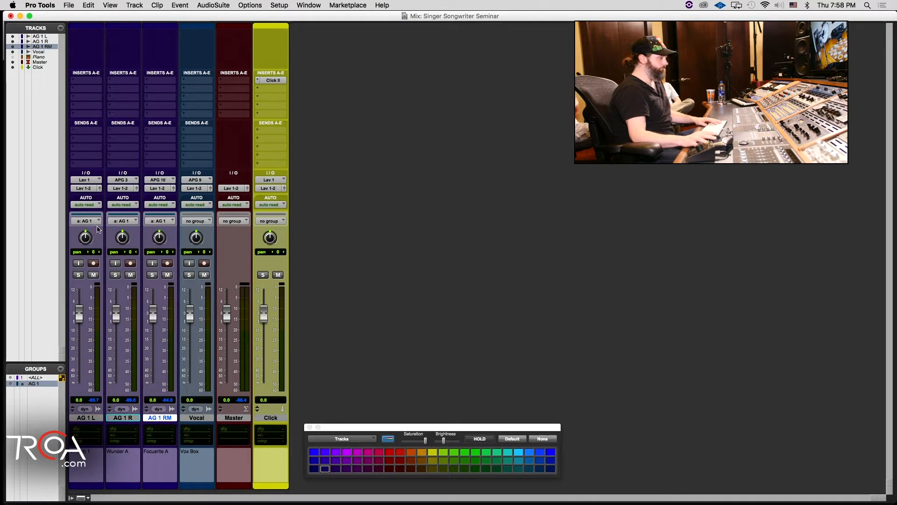
left_click(92, 417)
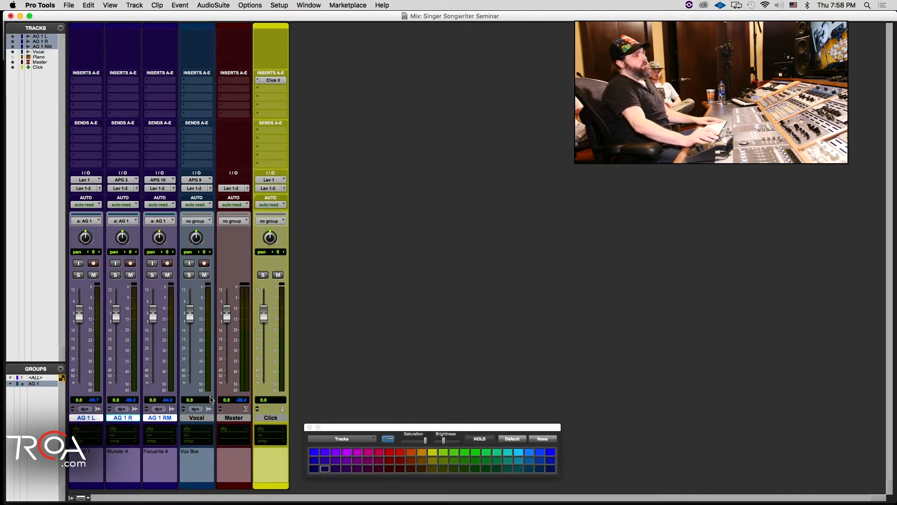
Step: Move the Master track after the Click track, try a yellow colour on it, and undo the colour change
left_click(209, 417)
left_click_drag(233, 418, 339, 420)
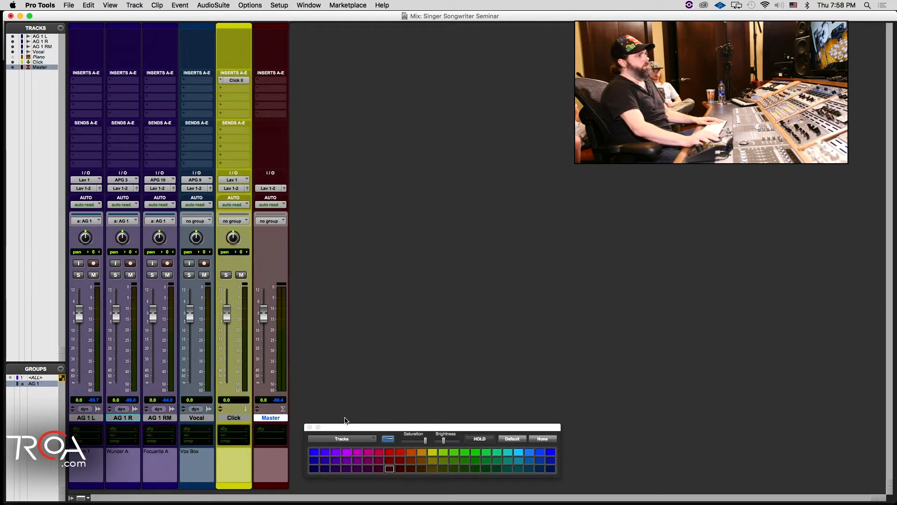
left_click(432, 460)
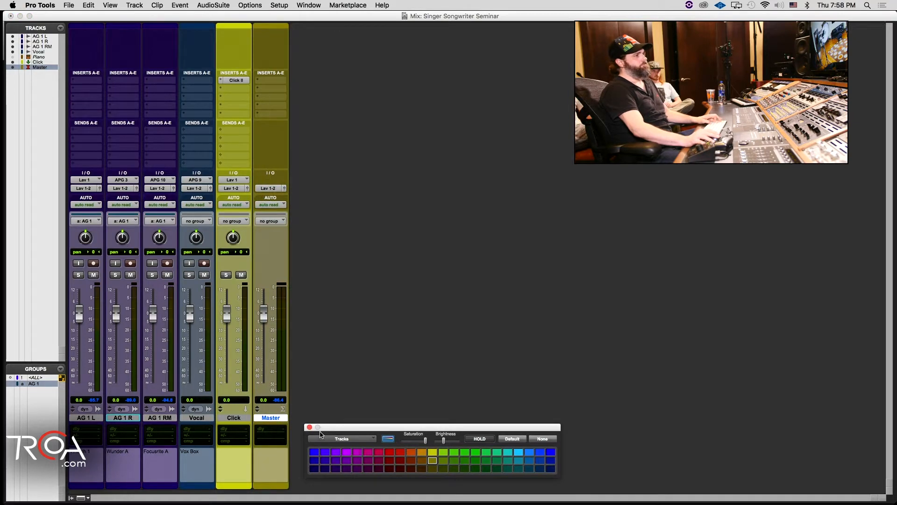
key("super+z")
Step: Colour the Vocal track yellow, and check the tracks in the Edit window before returning to the Mix window
left_click(191, 419)
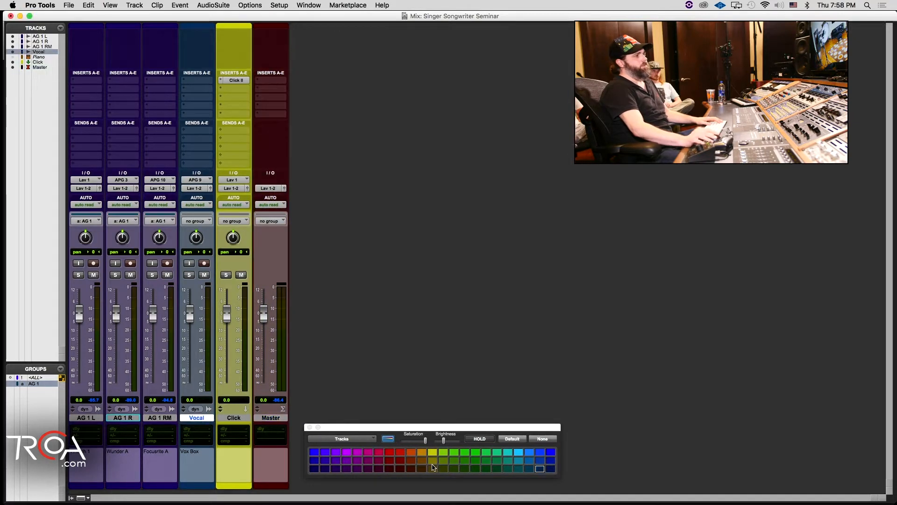
left_click(433, 467)
key("super+equal")
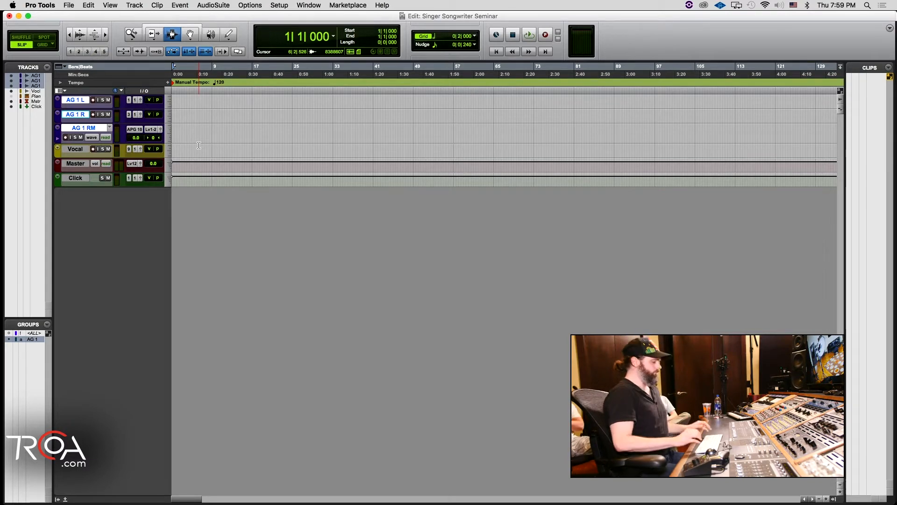
key("super+equal")
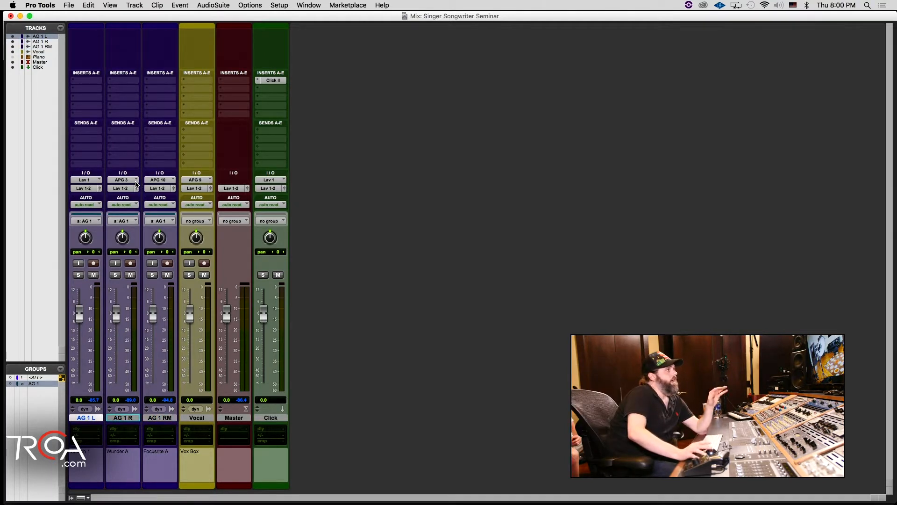
Step: Look at the input options of AG 1 R, and set the AG 1 L track's input to interface APG 1 (Mono)
left_click(135, 181)
left_click(79, 148)
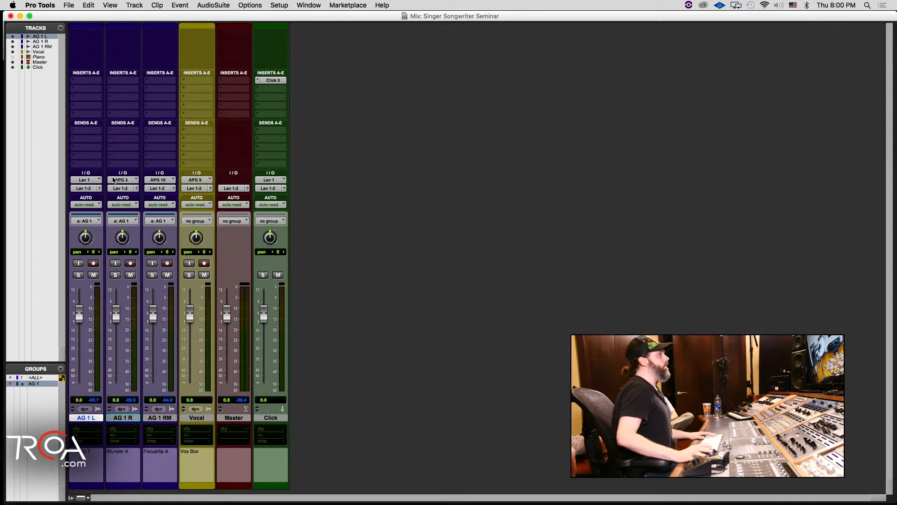
left_click(136, 420)
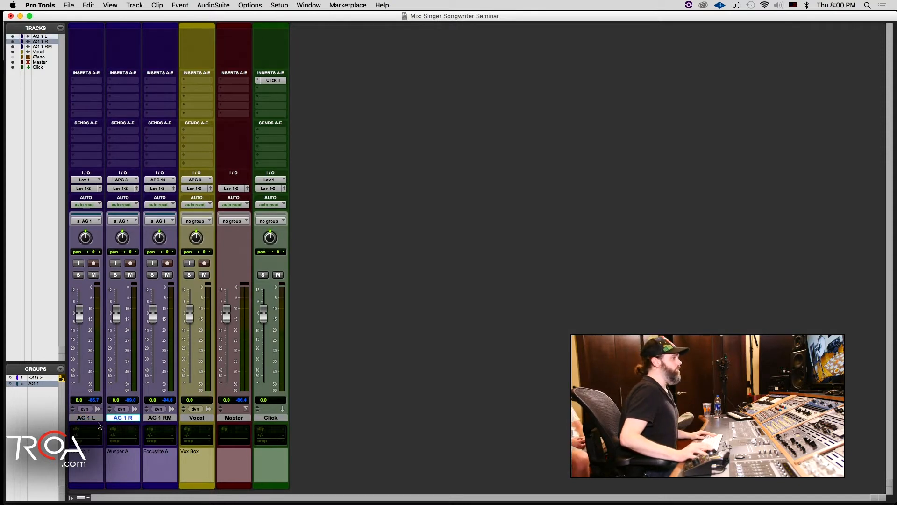
left_click(91, 417)
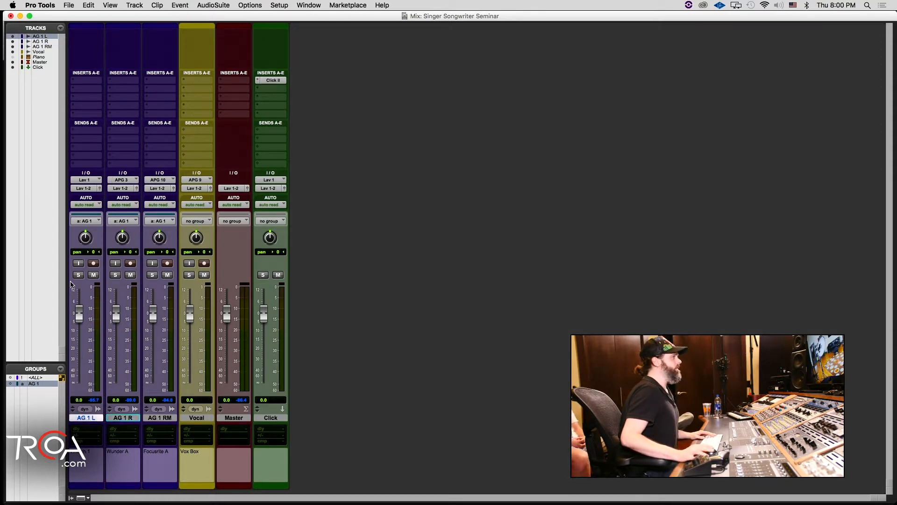
left_click(89, 182)
mouse_move(96, 180)
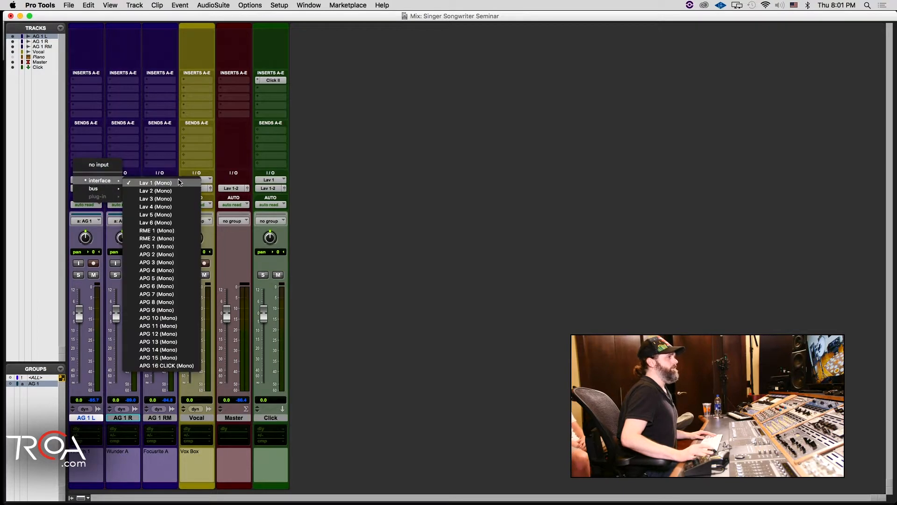
left_click(160, 248)
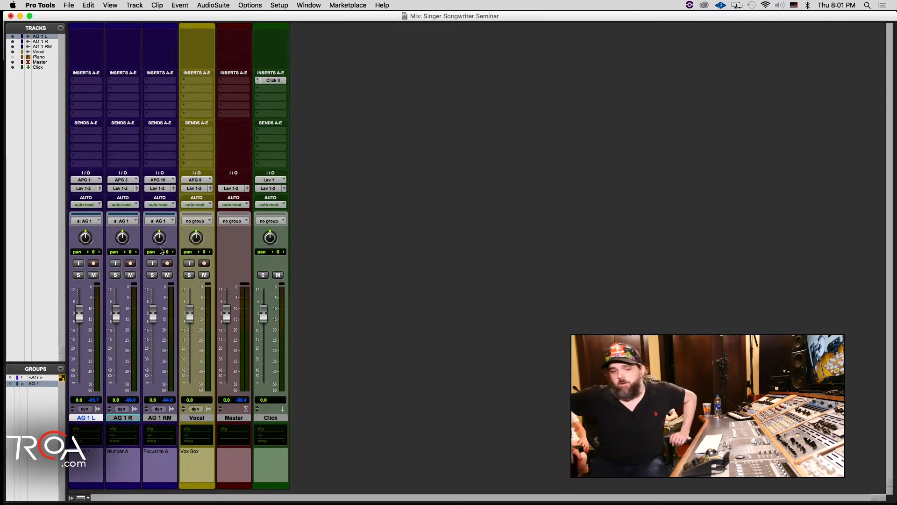
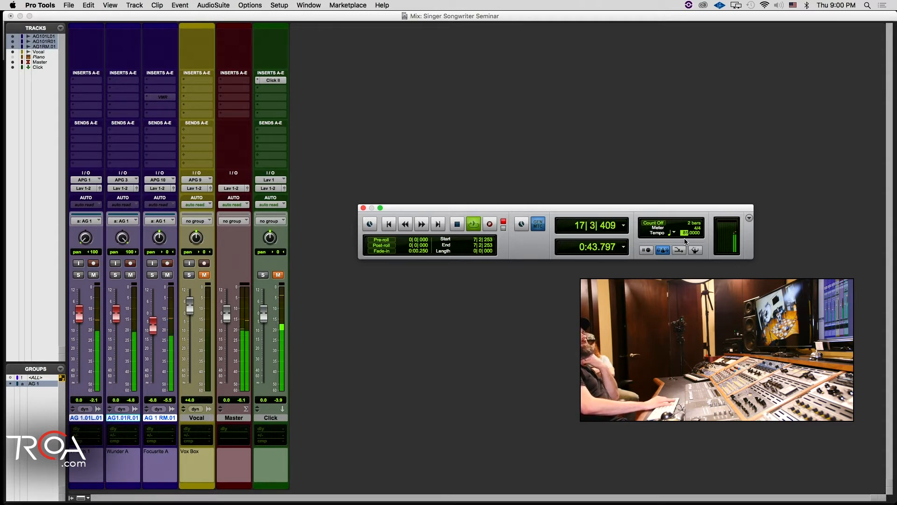
Step: Tap in the session tempo during playback and set it to 80 BPM
key("Up")
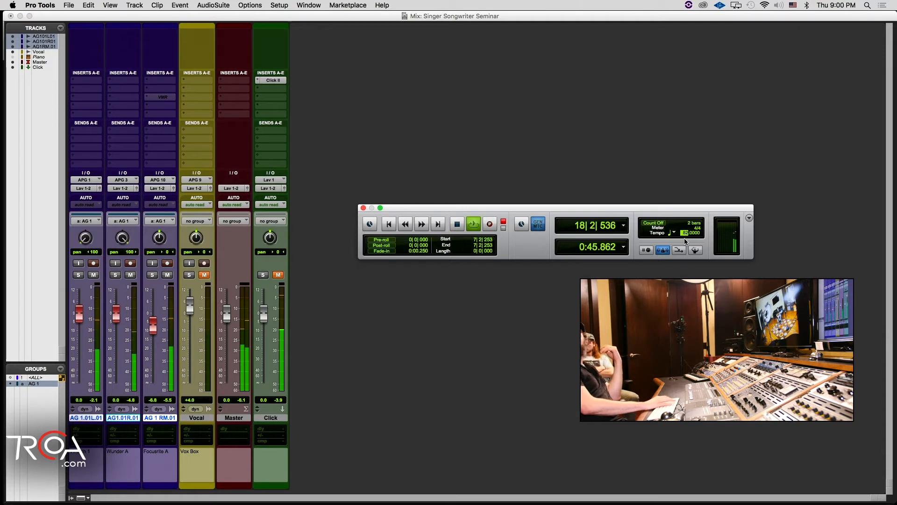
key("t")
key("t")
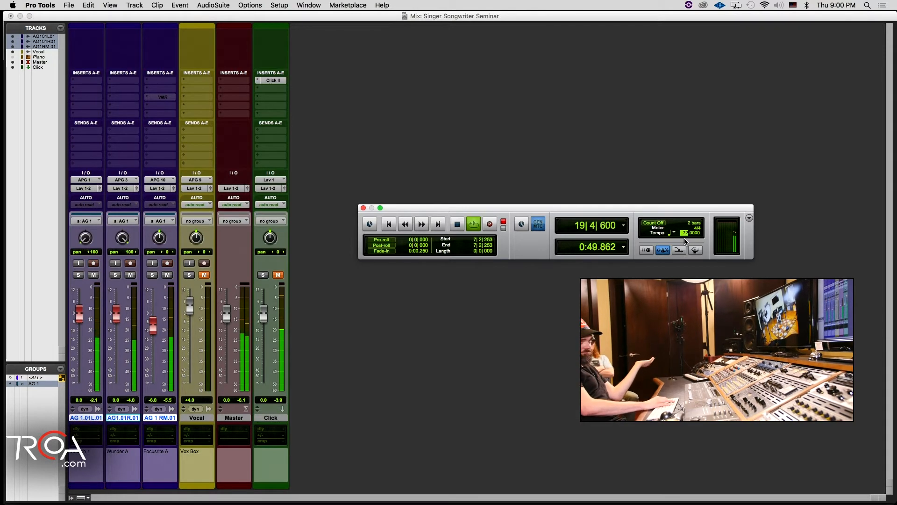
key("t")
key("t")
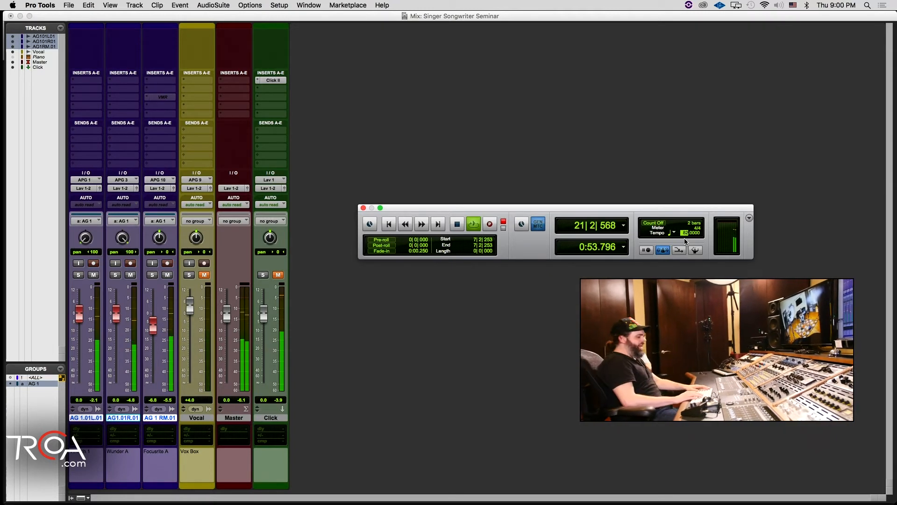
left_click(685, 234)
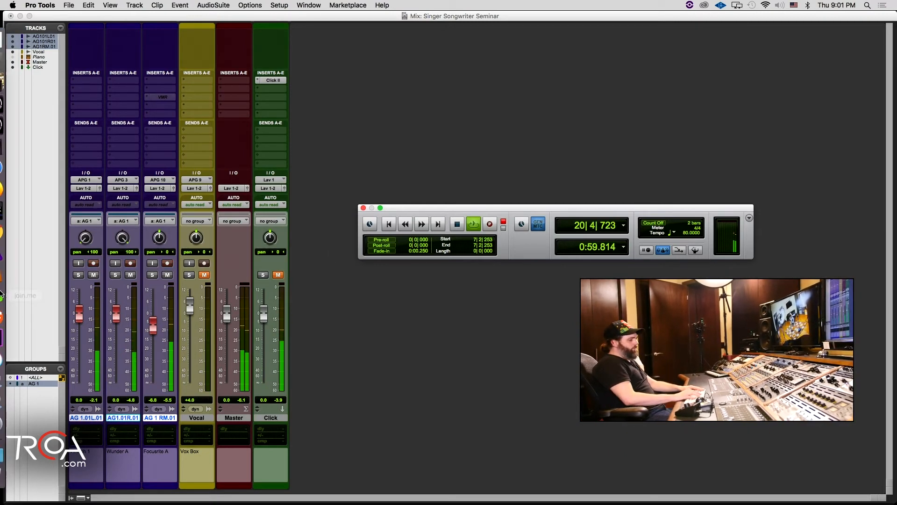
Step: Stop playback, record a short test take from the session start with the Edit window showing, and return to the Mix window
key("super+equal")
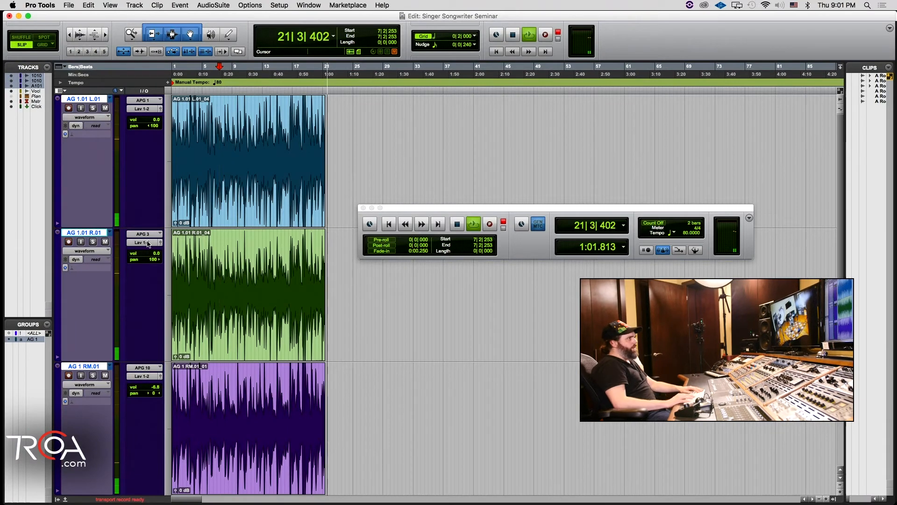
key("space")
key("Return")
key("super+space")
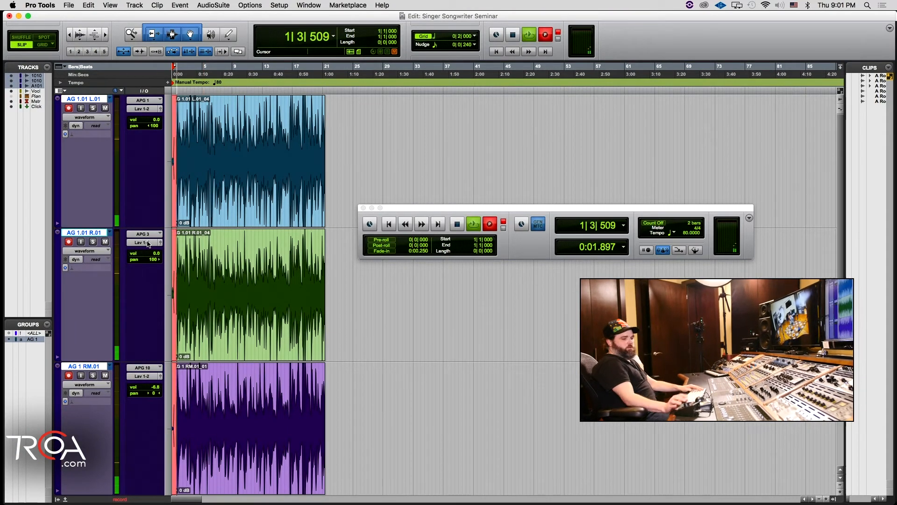
key("super+equal")
key("space")
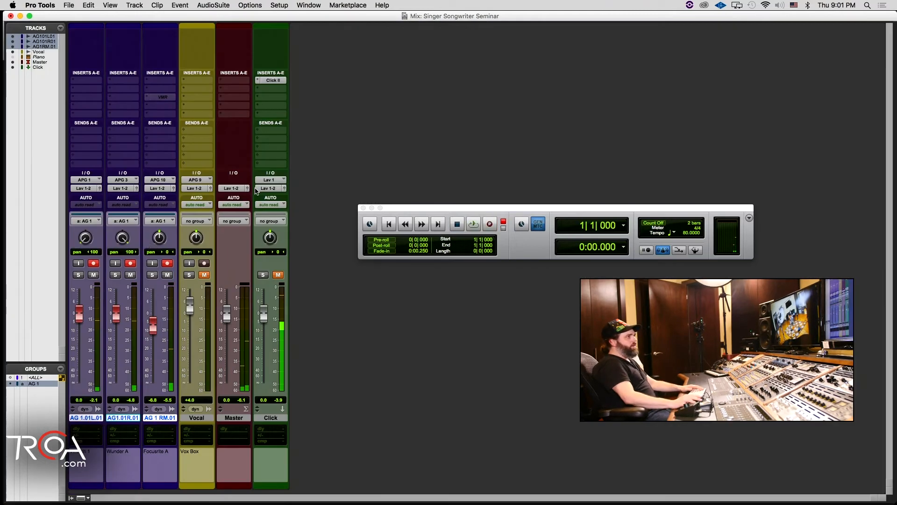
Step: Assign the first send of the three selected AG 1 tracks to the HP Drums APG 1-2 (Stereo) output
left_click(86, 134)
left_click(76, 128)
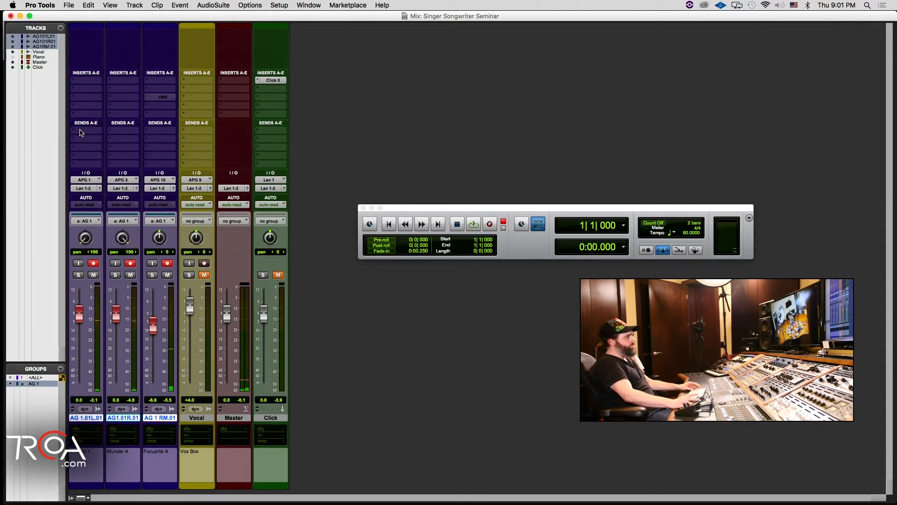
left_click(82, 133)
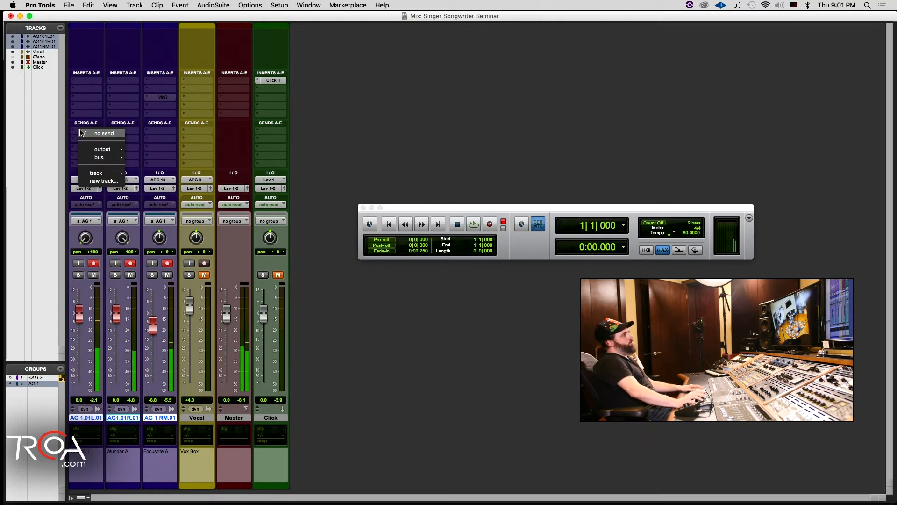
left_click(86, 134)
key("space")
key("space")
key("space")
left_click(87, 134)
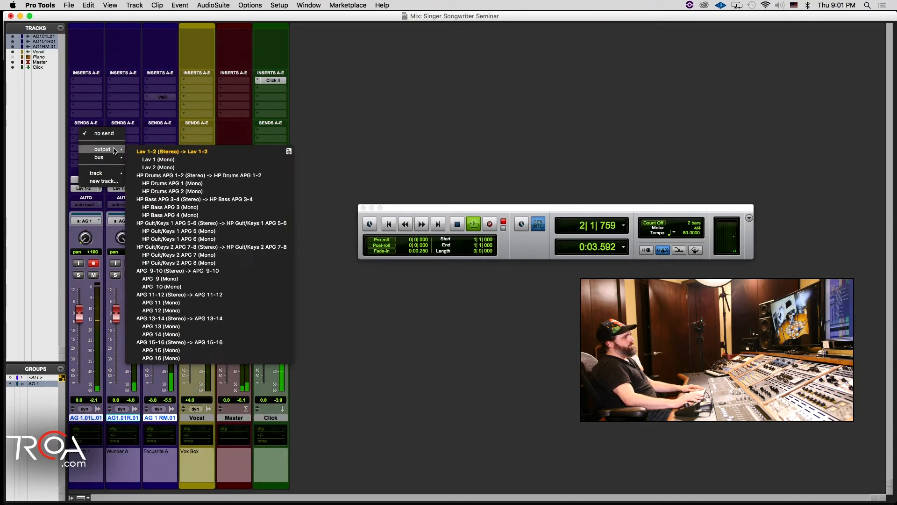
left_click(165, 175)
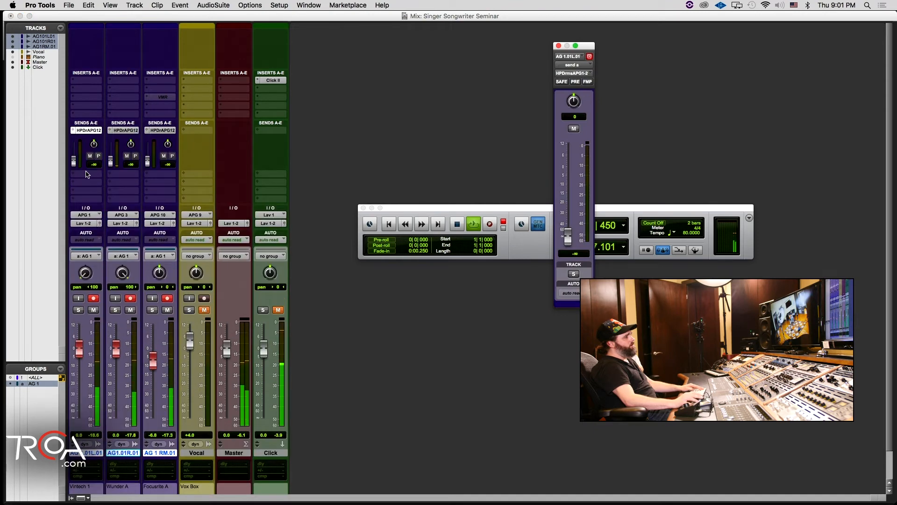
Step: Set the AG 1 tracks' headphone sends to 0.0 dB and make them pre-fader
left_click(74, 160, "alt")
left_click(99, 156)
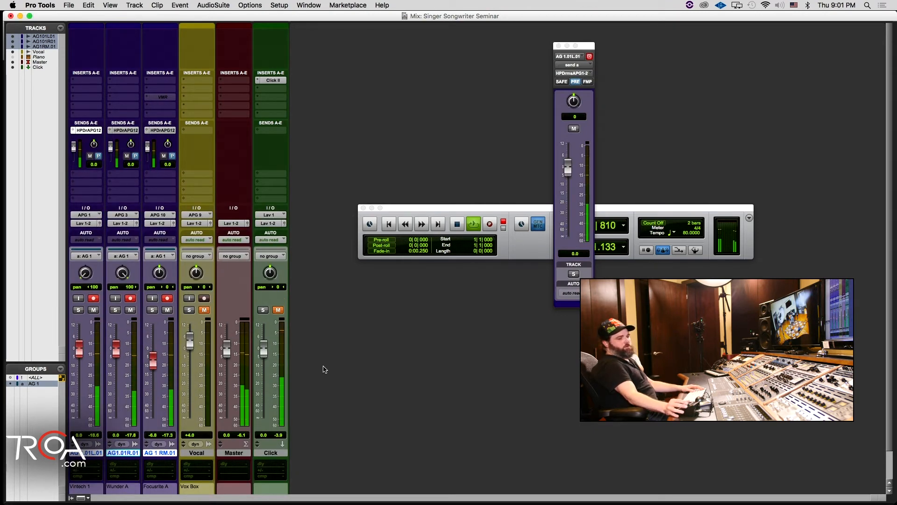
key("space")
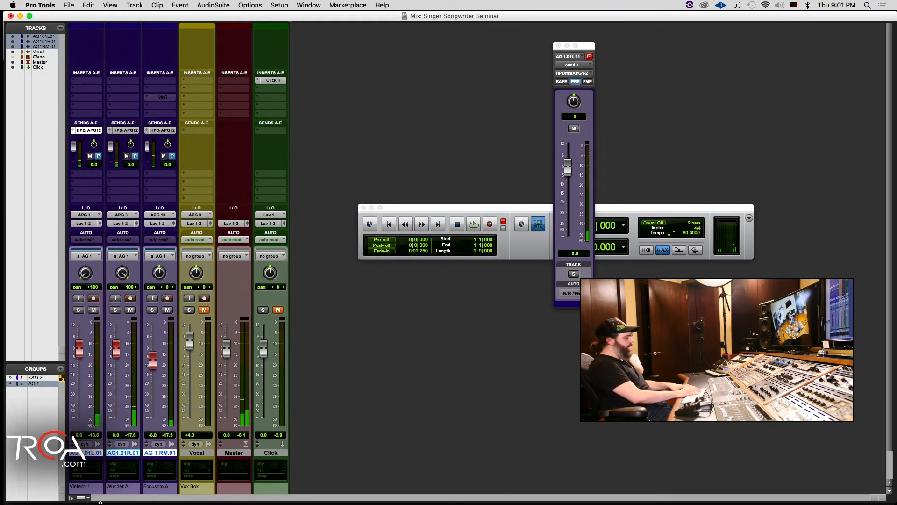
Step: Copy the AG 1 tracks' current volume and pan to Send A, and lower the grouped L and R faders to -12.6 dB
key("alt+super+h")
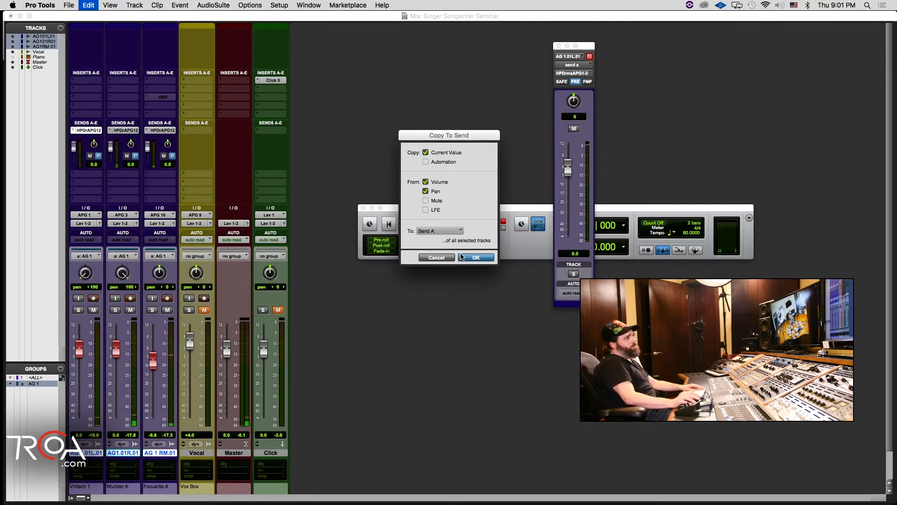
left_click(477, 258)
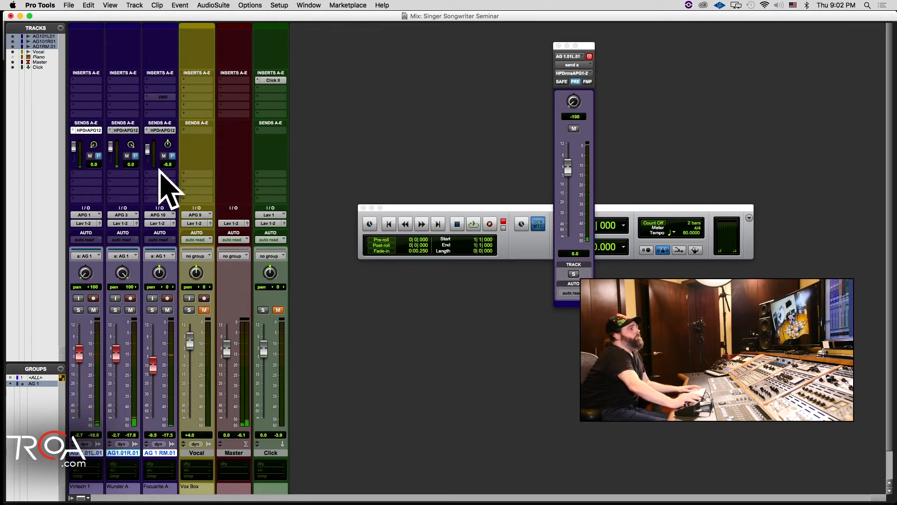
left_click_drag(114, 362, 116, 377)
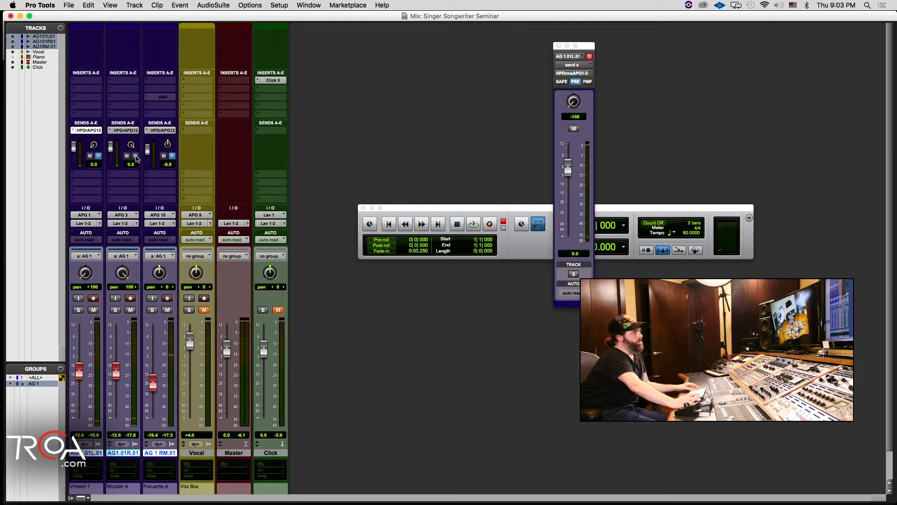
left_click(135, 155)
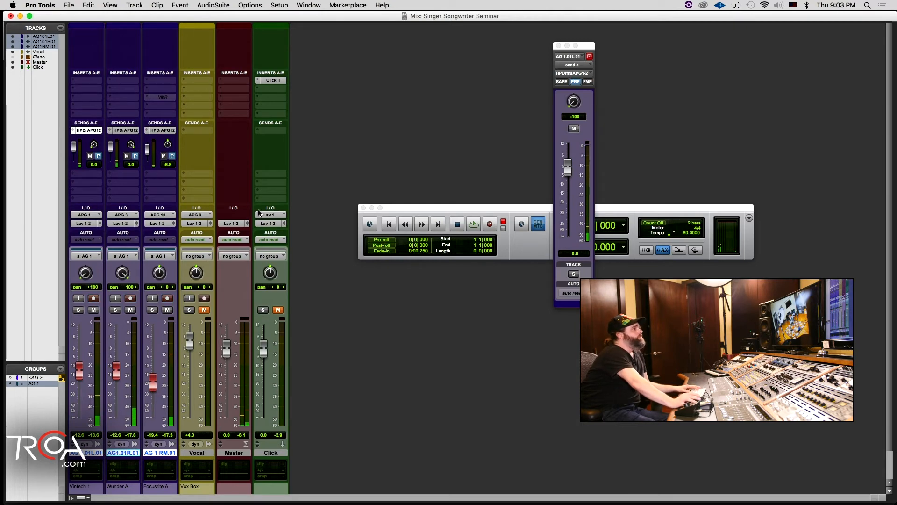
Step: Add a send on the Click track to output APG 16 (Mono), with its level at 0.0 dB
left_click(267, 130)
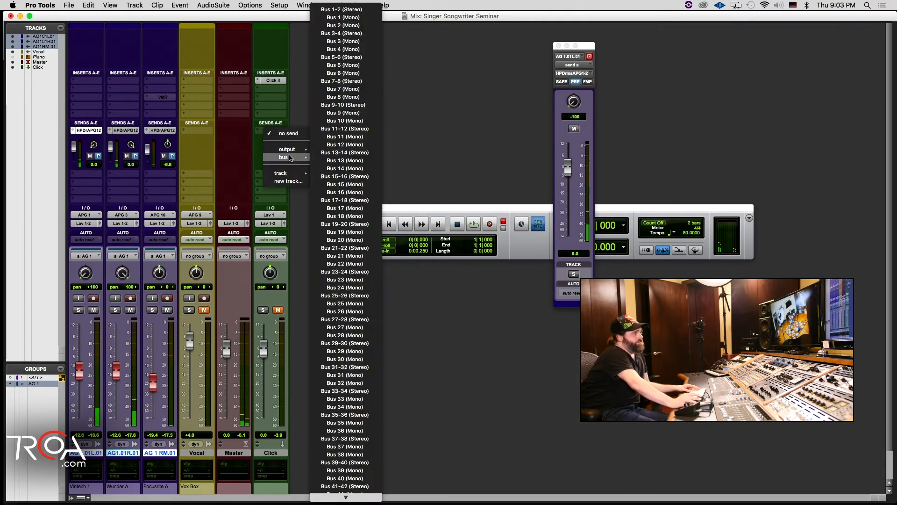
mouse_move(301, 148)
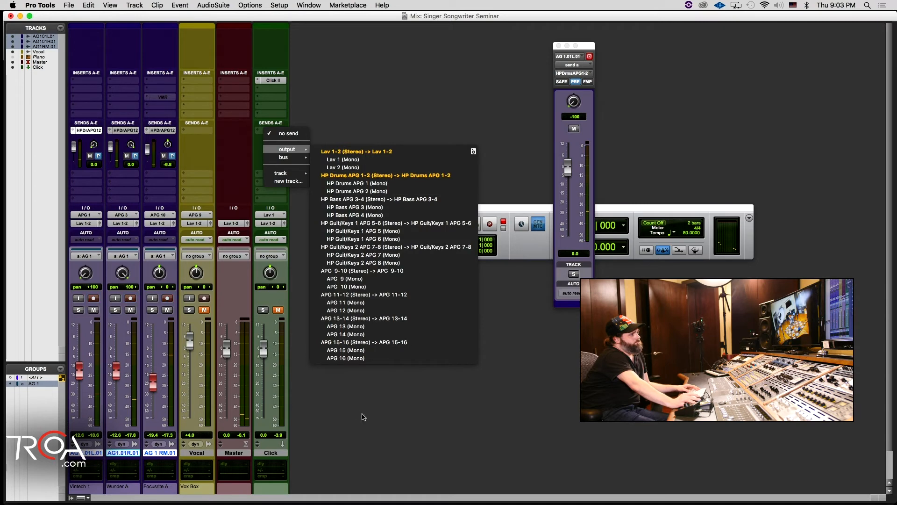
left_click(369, 358)
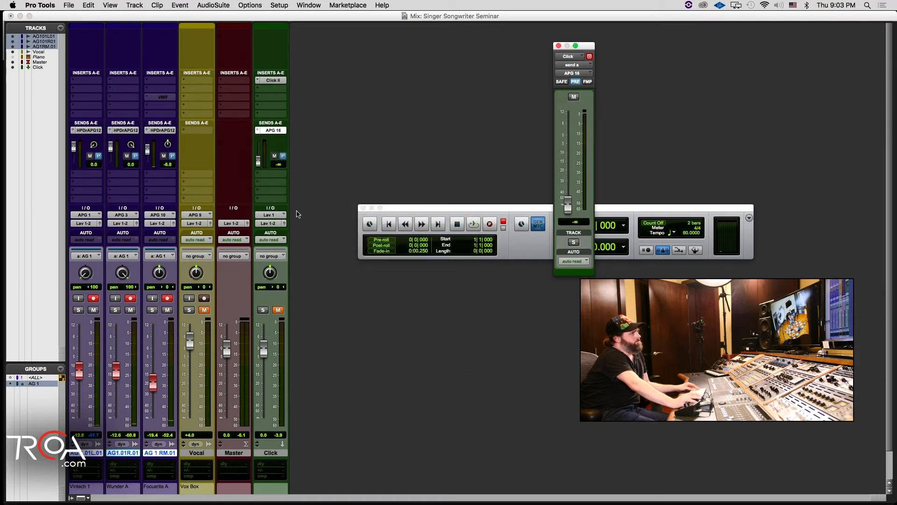
left_click(257, 161, "alt")
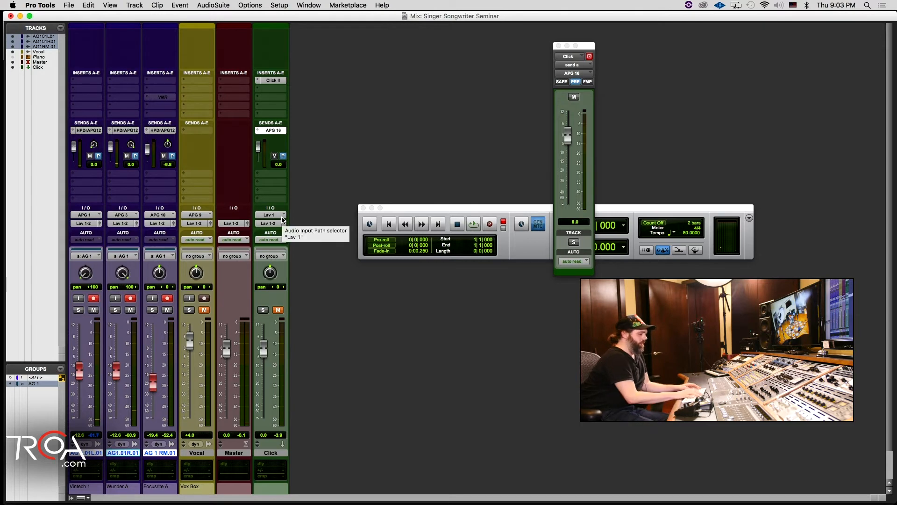
Step: Record a short test take from the session start in the Edit window, and close the Click send window in the Mix window
key("super+equal")
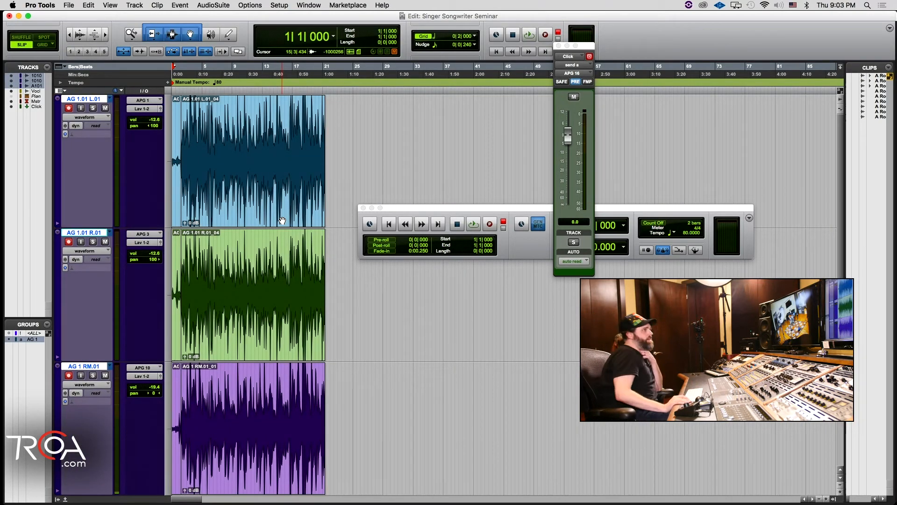
key("super+space")
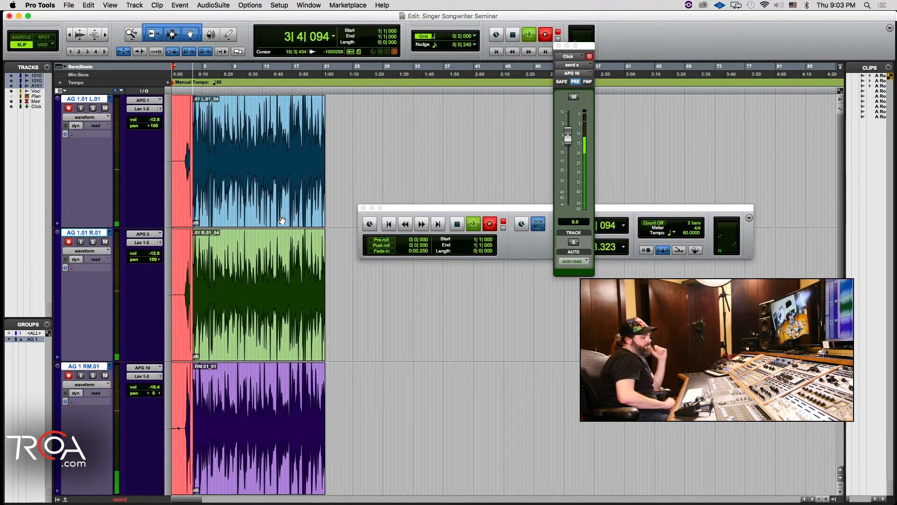
key("space")
key("super+equal")
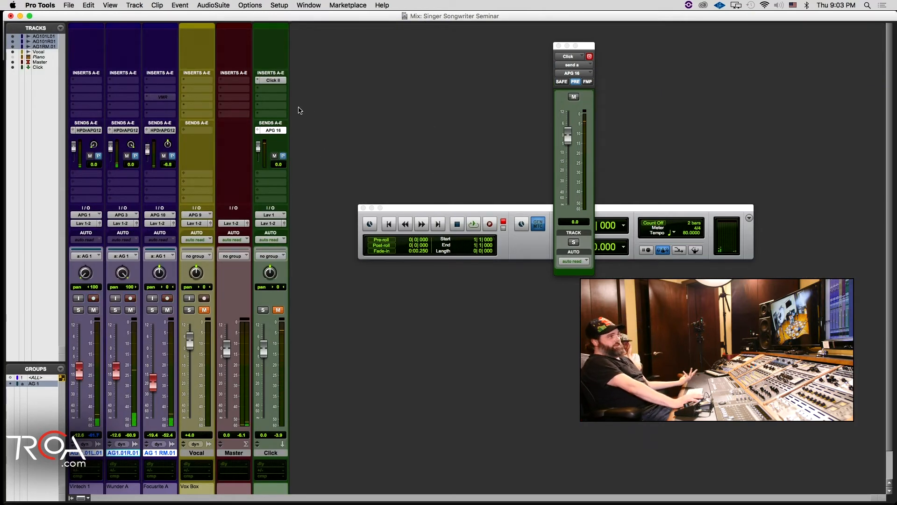
left_click(559, 46)
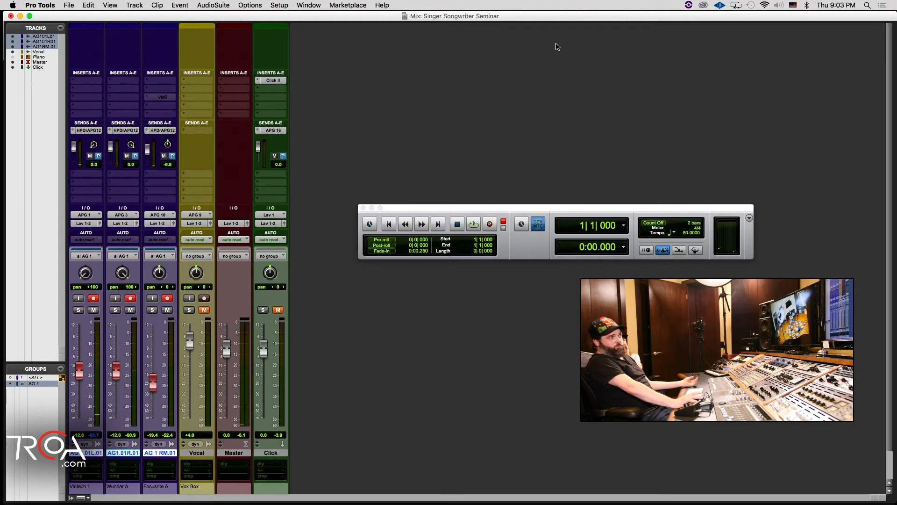
Step: Open the Click II plug-in clear of the mixer, close the Transport window, and try the plug-in's Follow Meter option
left_click(280, 80)
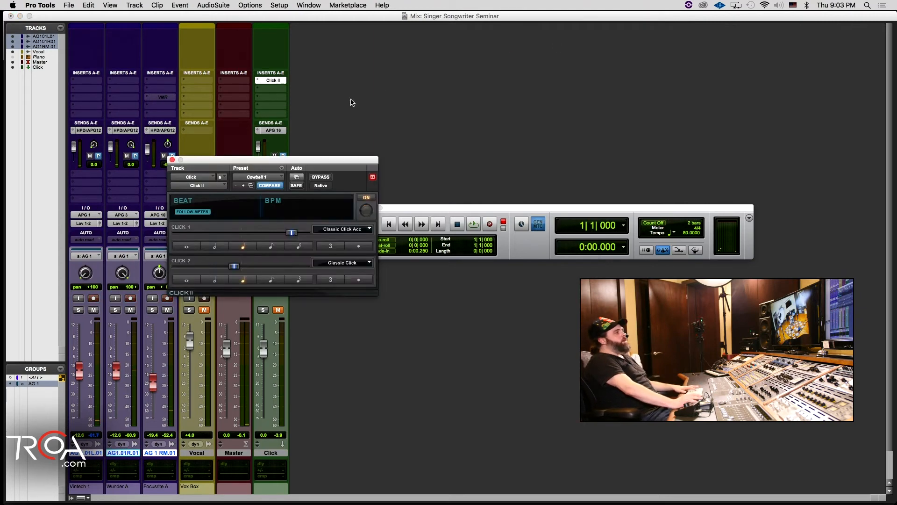
left_click_drag(242, 173, 695, 73)
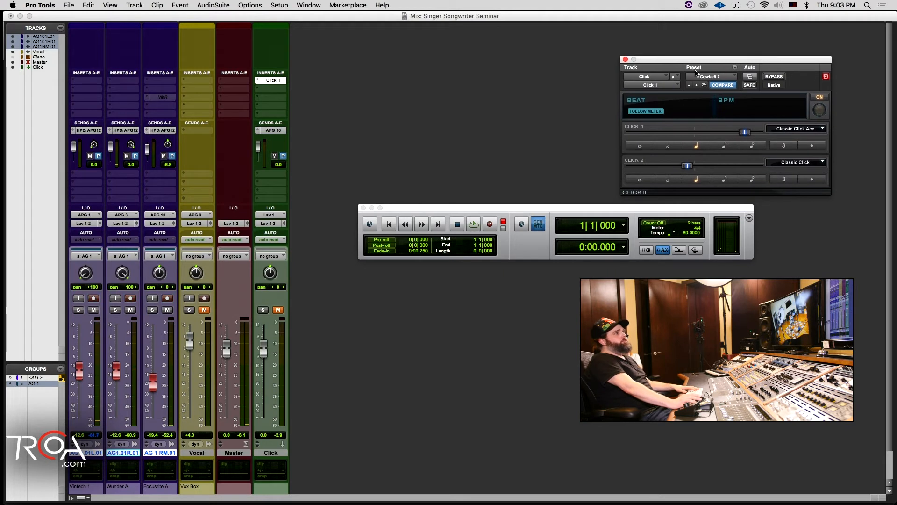
left_click(363, 208)
left_click(648, 113)
left_click(648, 113)
left_click(648, 113)
left_click(649, 112)
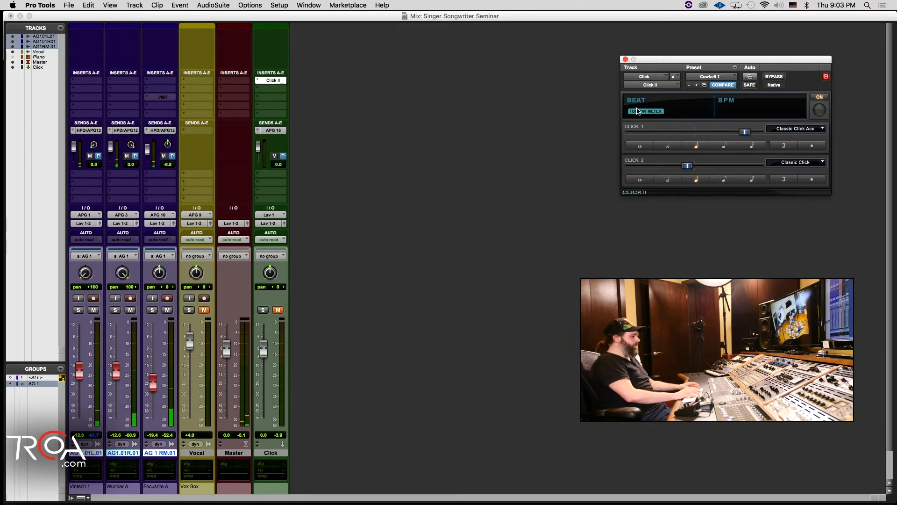
Step: Show the Samples and Meter rulers in the Edit window
key("super+equal")
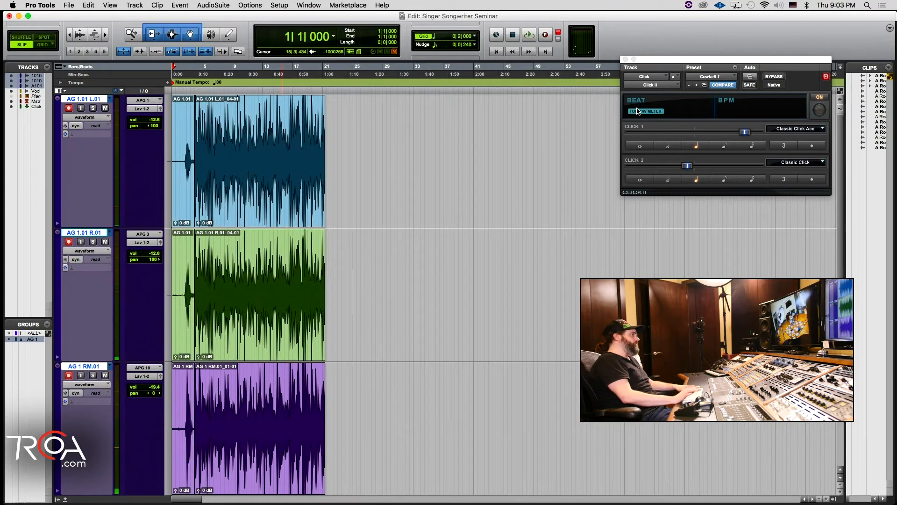
right_click(117, 76)
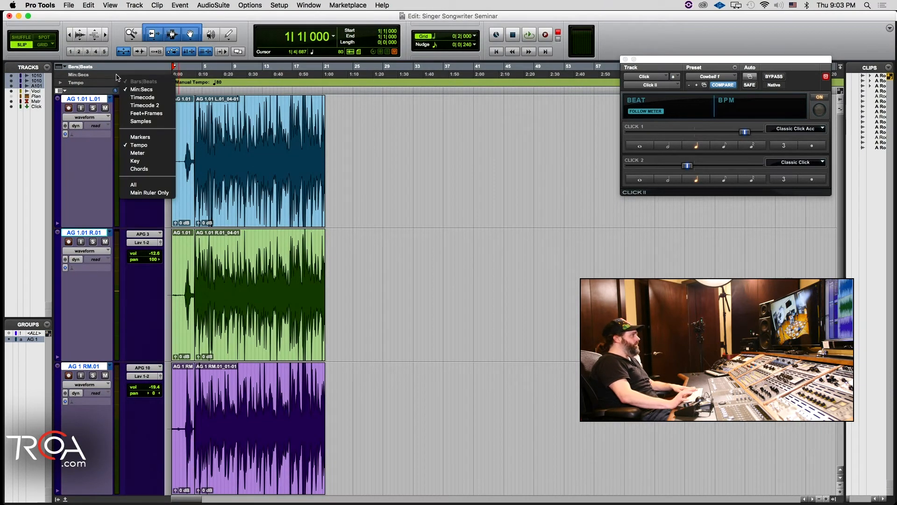
left_click(112, 75)
right_click(113, 75)
left_click(149, 128)
right_click(118, 86)
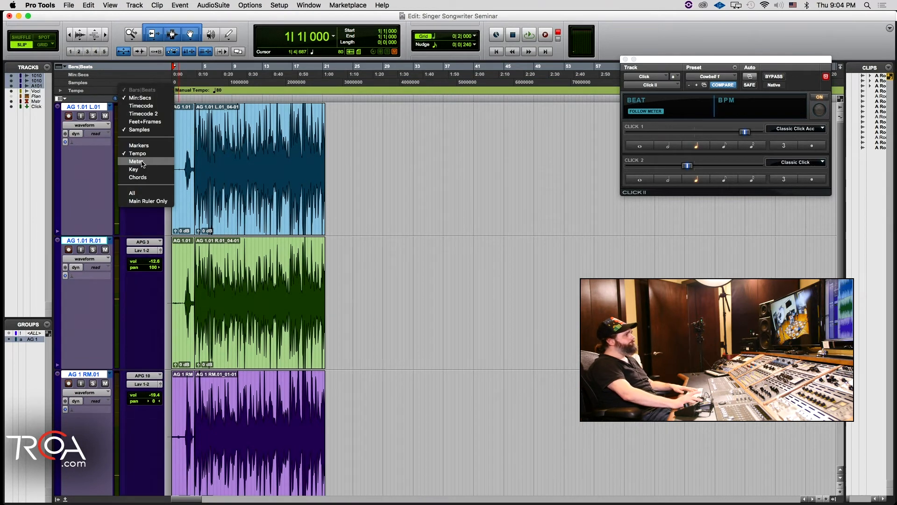
left_click(142, 161)
Step: Hide the Min:Secs and Samples rulers in the Edit window
right_click(123, 85)
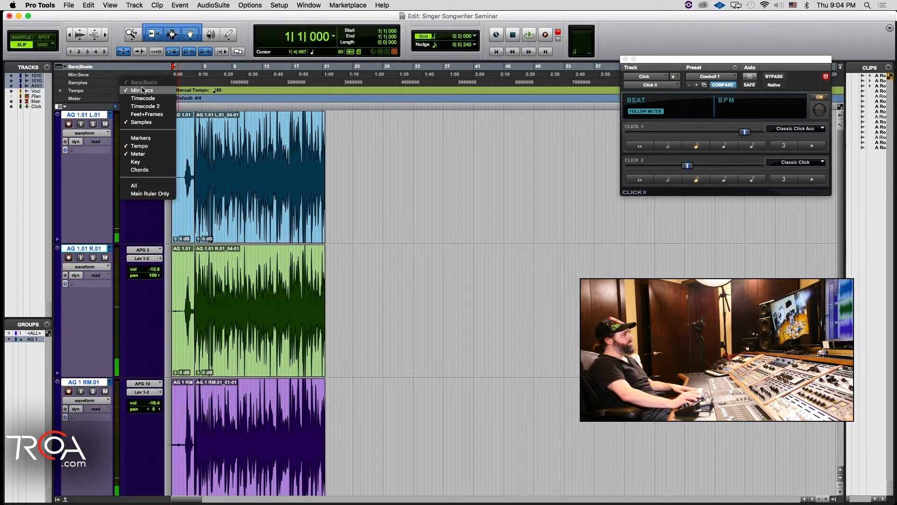
left_click(130, 91)
right_click(130, 75)
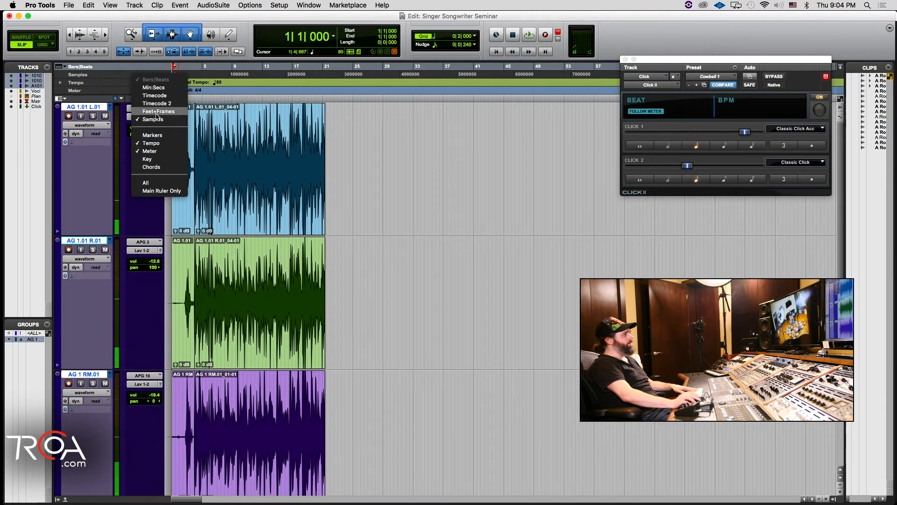
left_click(141, 119)
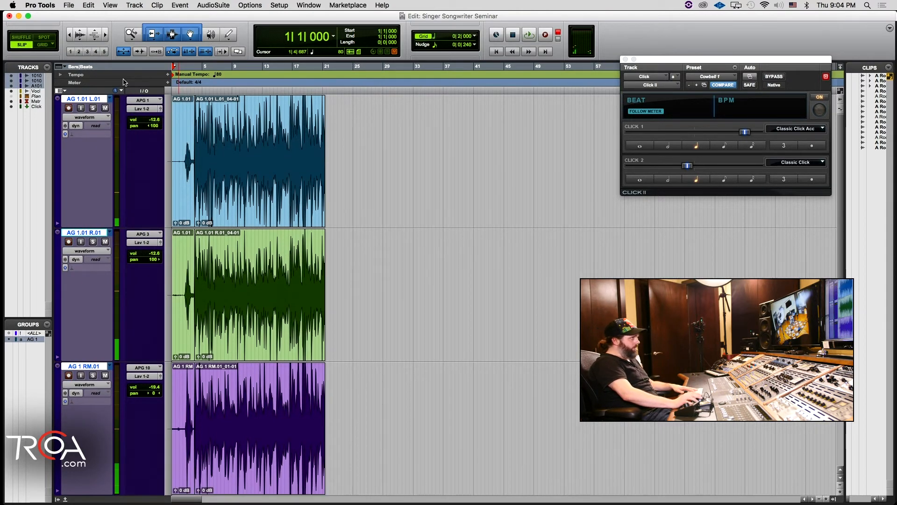
Step: Change the meter to 3/4 at 1|1|000 and record a short test take
left_click(168, 82)
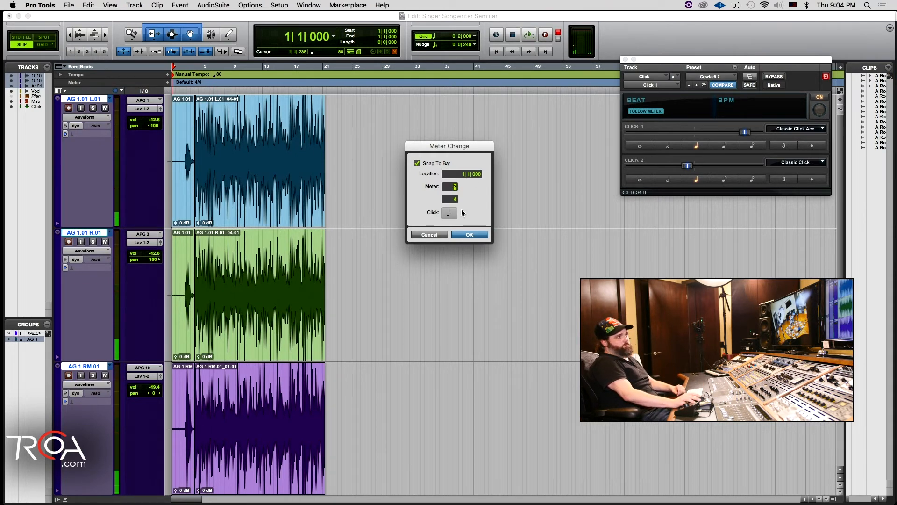
left_click(459, 234)
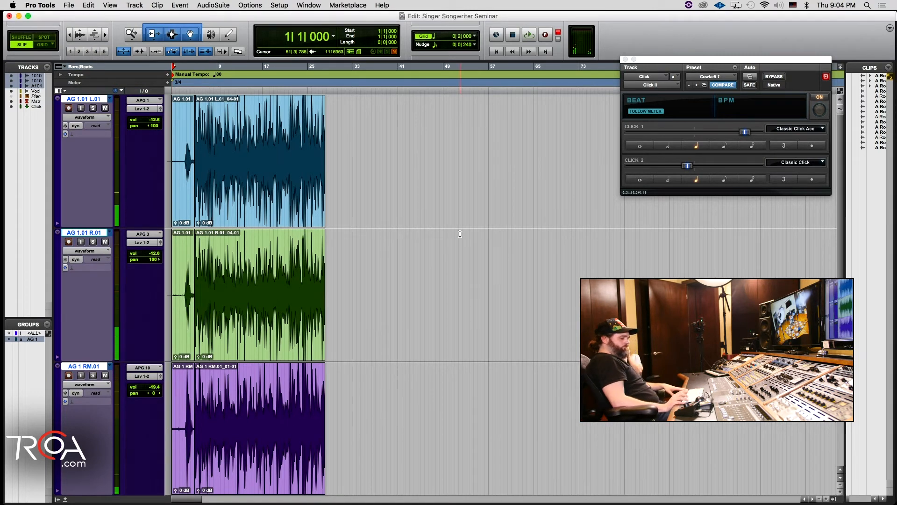
key("super+space")
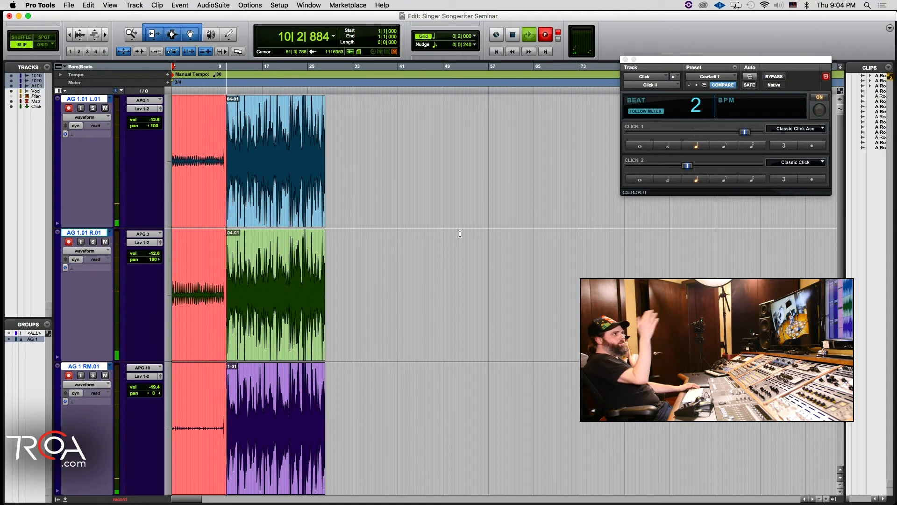
key("space")
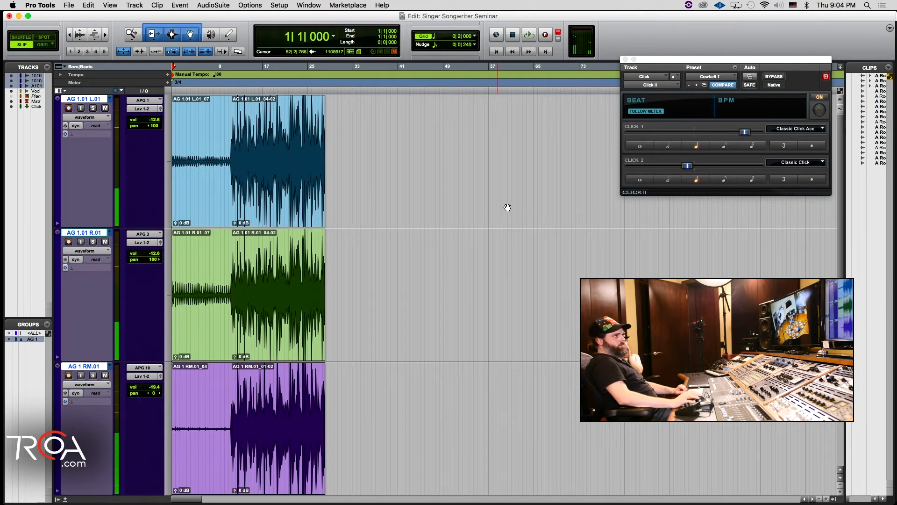
Step: Set the session tempo to 70 BPM in the Transport window and record another test take from the session start
key("super+1")
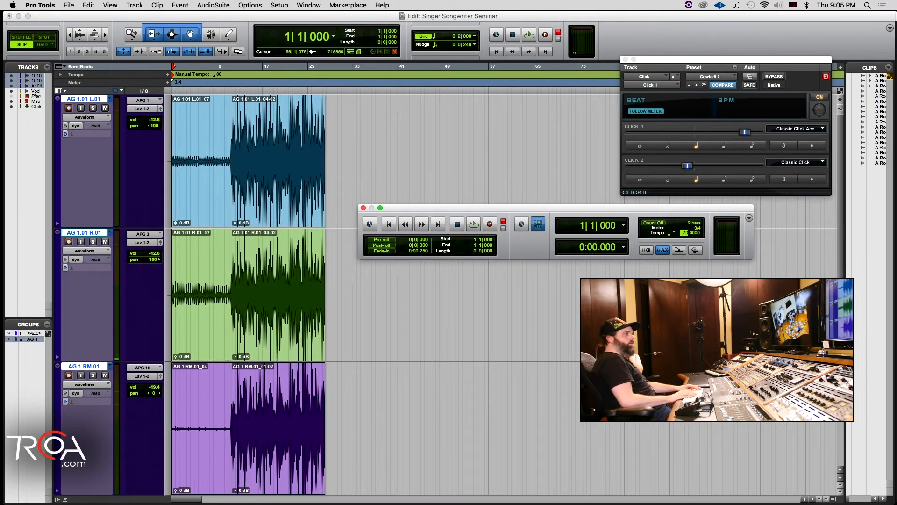
key("Return")
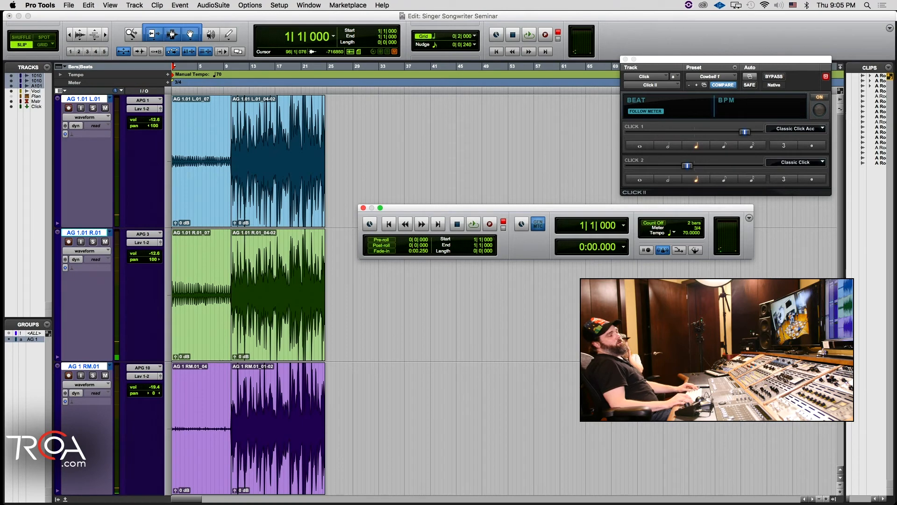
key("space")
key("space")
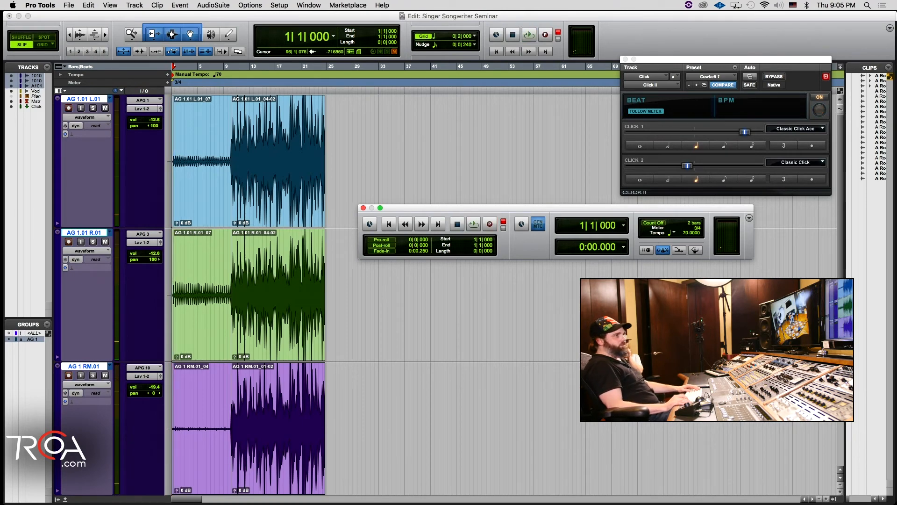
key("F12")
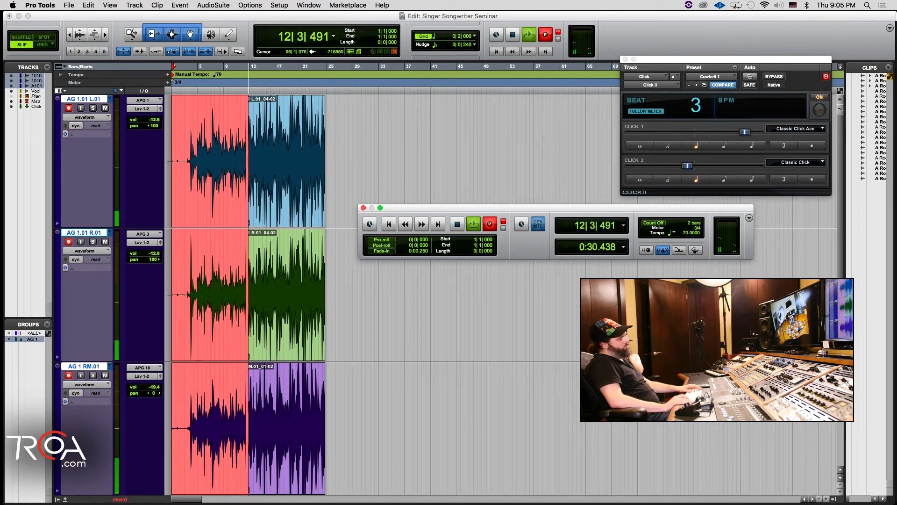
key("space")
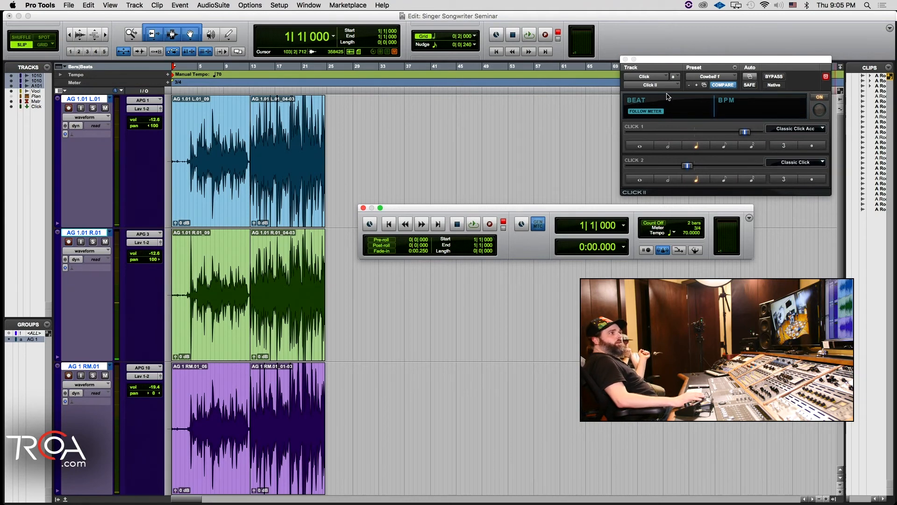
Step: During a short test take with Follow Meter off, unmute the Click track and lower its fader to about -5.7 dB
left_click(651, 113)
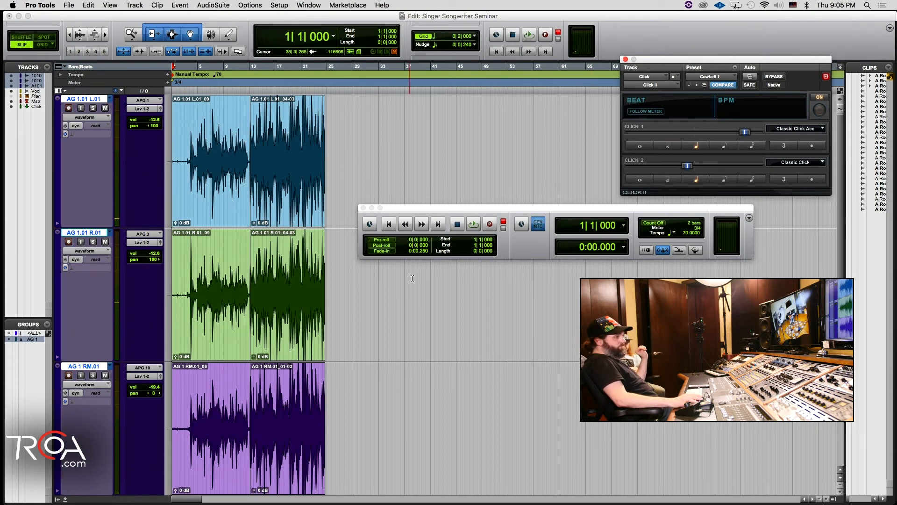
key("super+equal")
key("super+space")
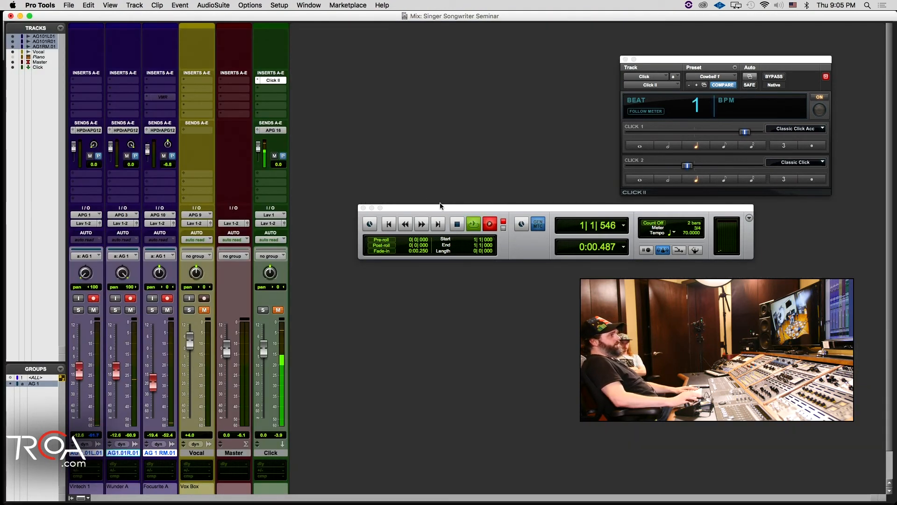
left_click(278, 309)
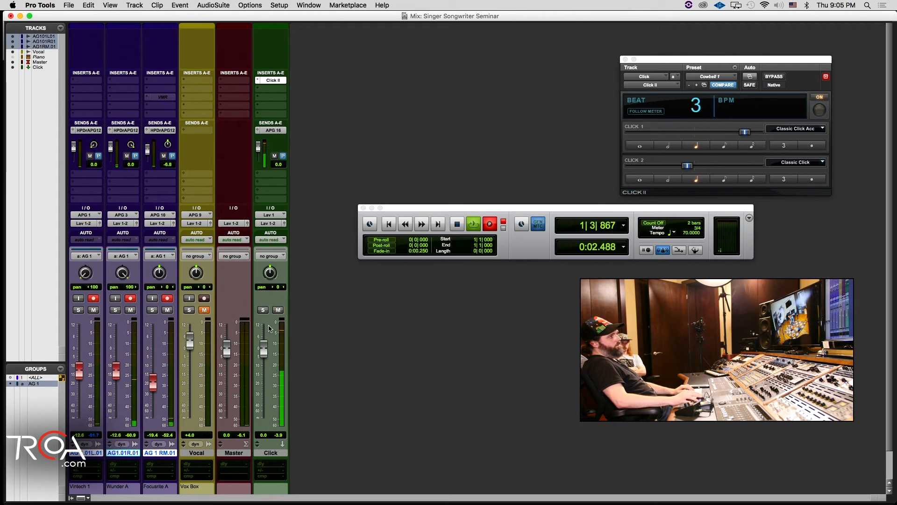
left_click_drag(263, 347, 266, 367)
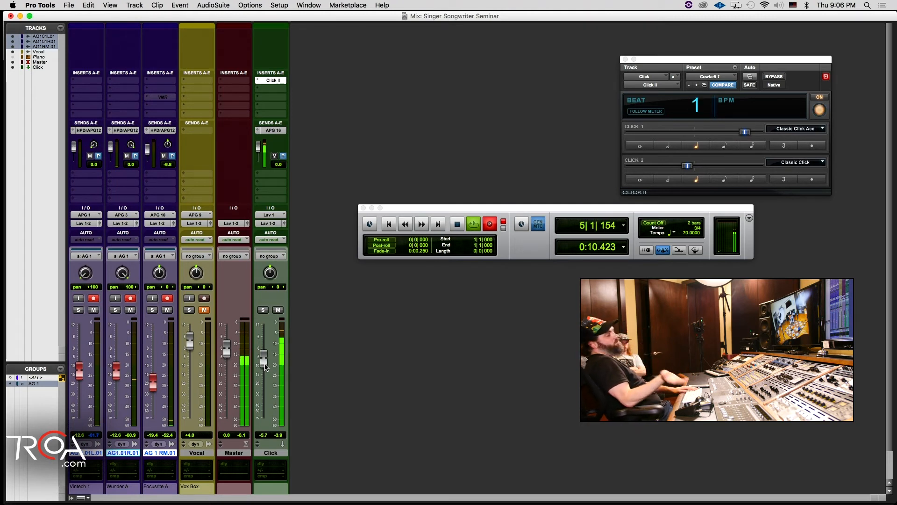
key("space")
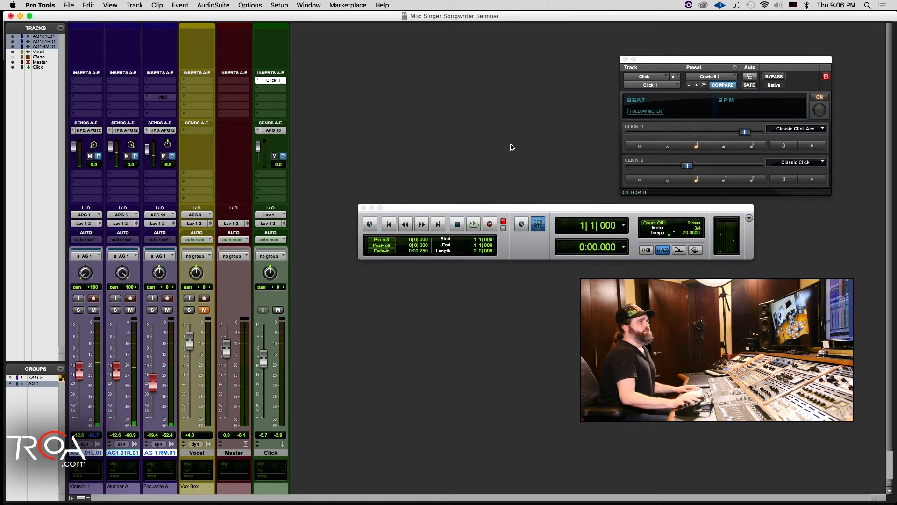
Step: Try an eighth-note subdivision for Click 2 in the Click II plug-in, auditioning the click from the session start
left_click(651, 113)
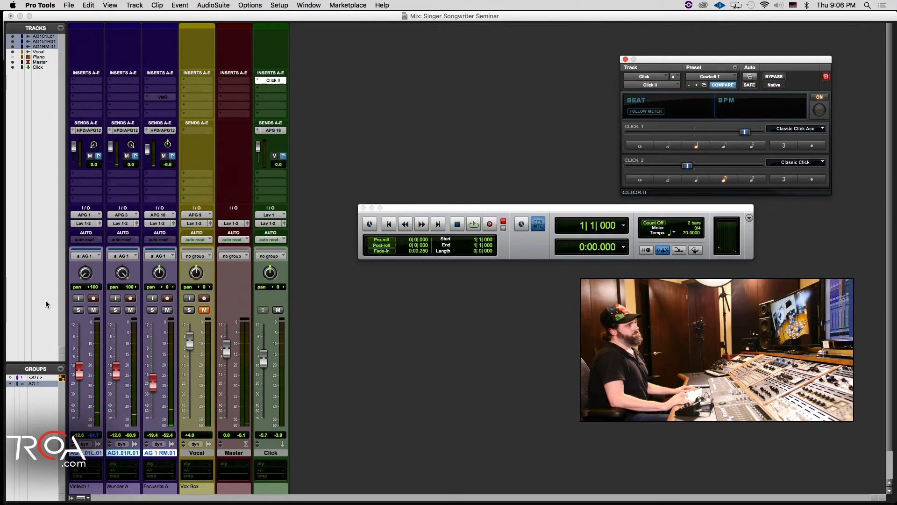
key("space")
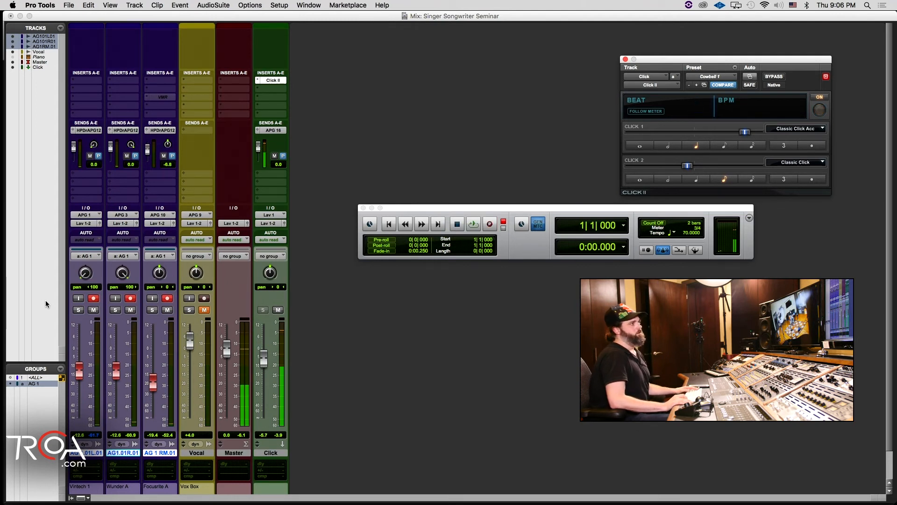
key("space")
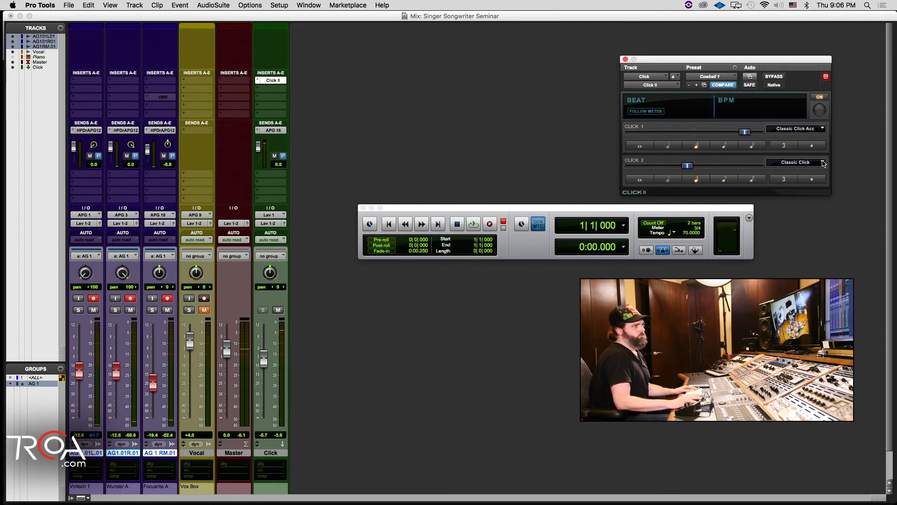
Step: Turn Follow Meter back on in the Click II plug-in and close it, returning to the Edit window
left_click(644, 111)
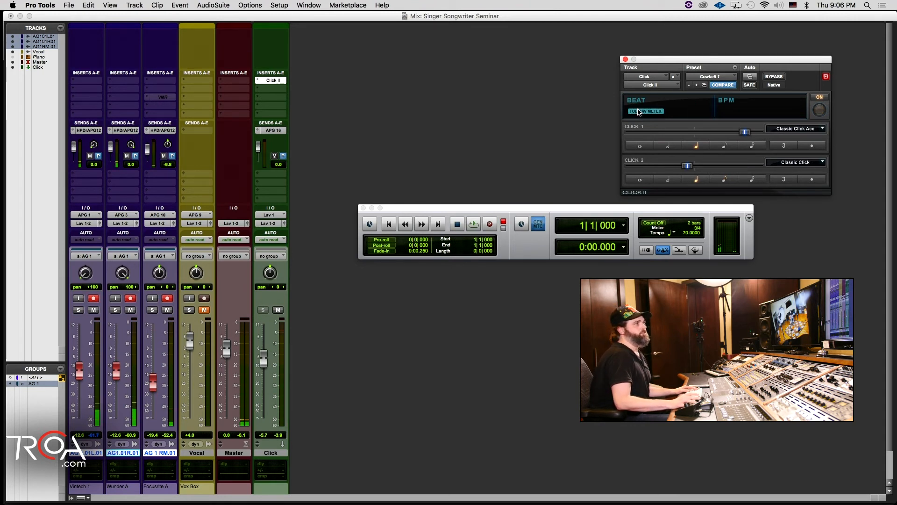
left_click(625, 59)
key("super+equal")
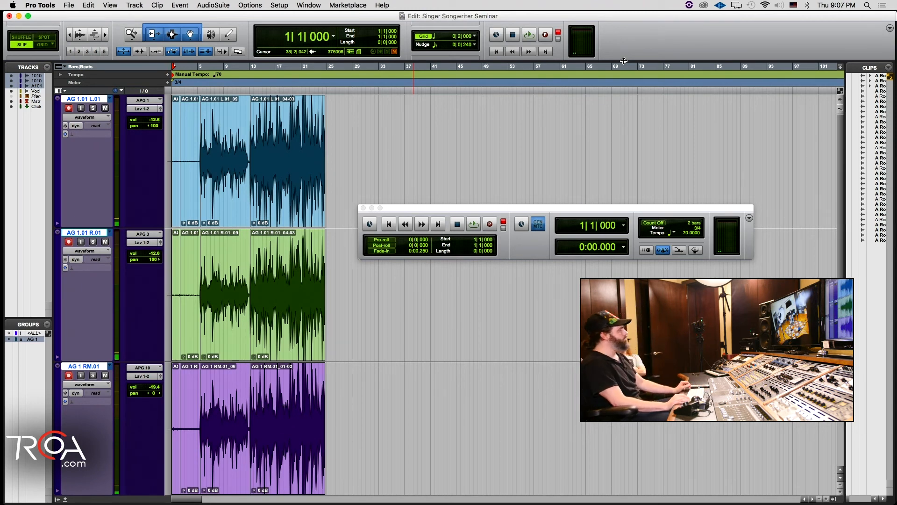
Step: Start recording a full guitar take from the session start and lower the Click track fader to -∞ in the Mix window
key("super+space")
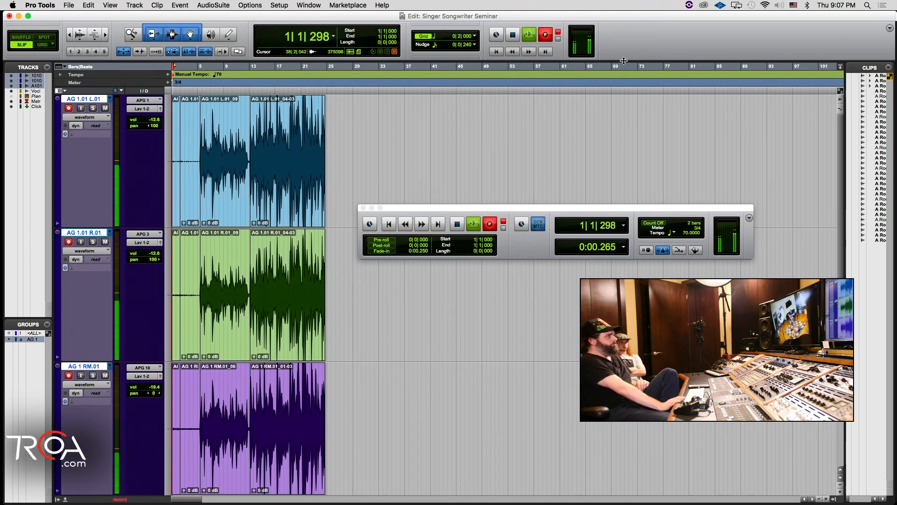
key("super+equal")
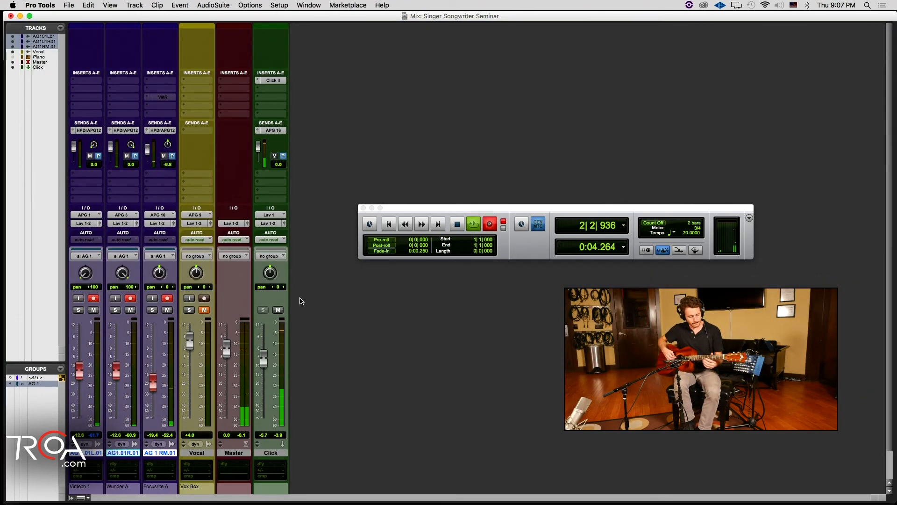
left_click_drag(263, 359, 265, 367)
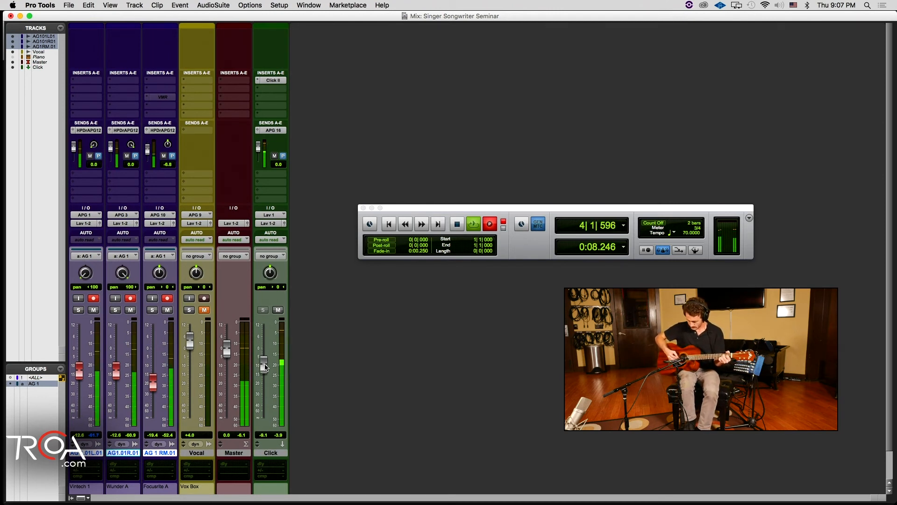
left_click_drag(265, 367, 266, 372)
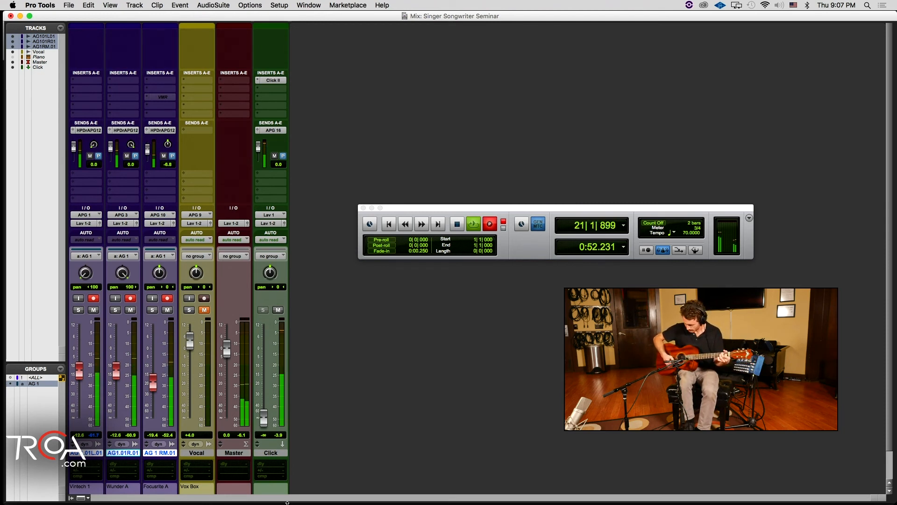
Step: Briefly raise the Click track fader to about -16.8 dB during the take and return it to -∞
left_click_drag(263, 416, 264, 409)
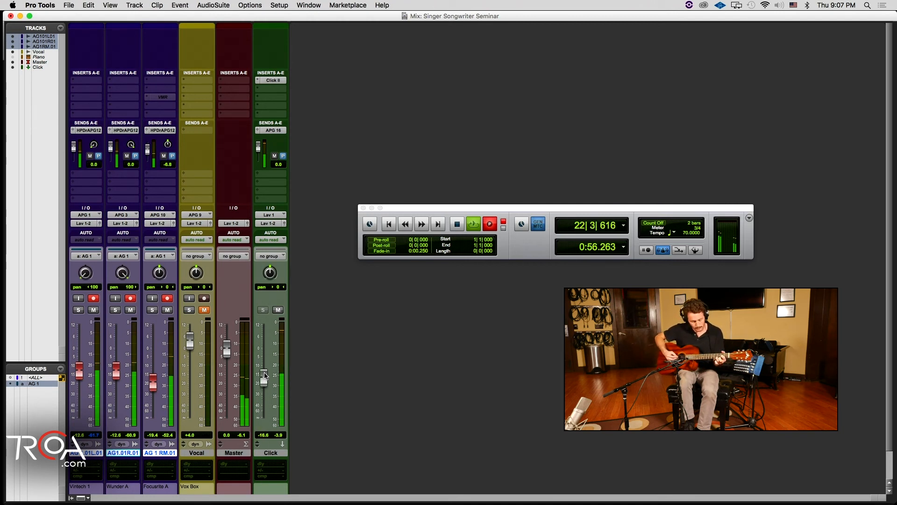
left_click_drag(265, 377, 265, 377)
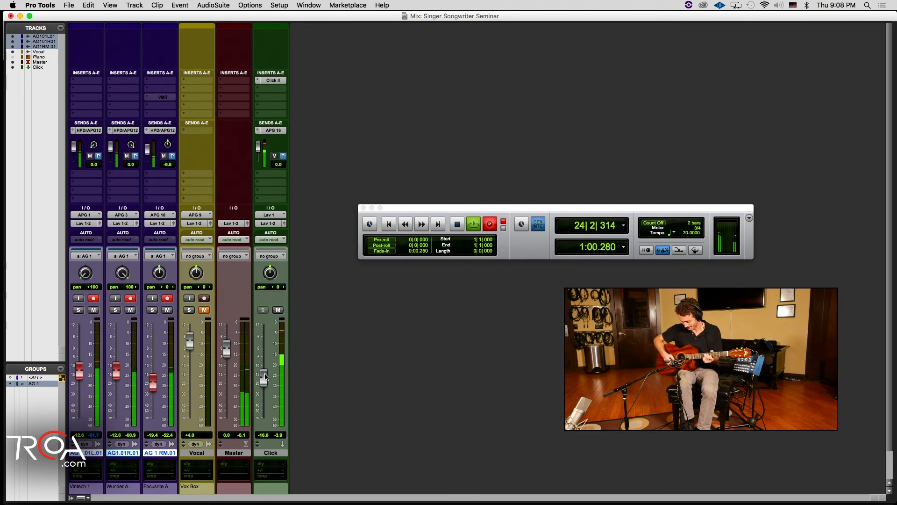
left_click_drag(264, 377, 264, 419)
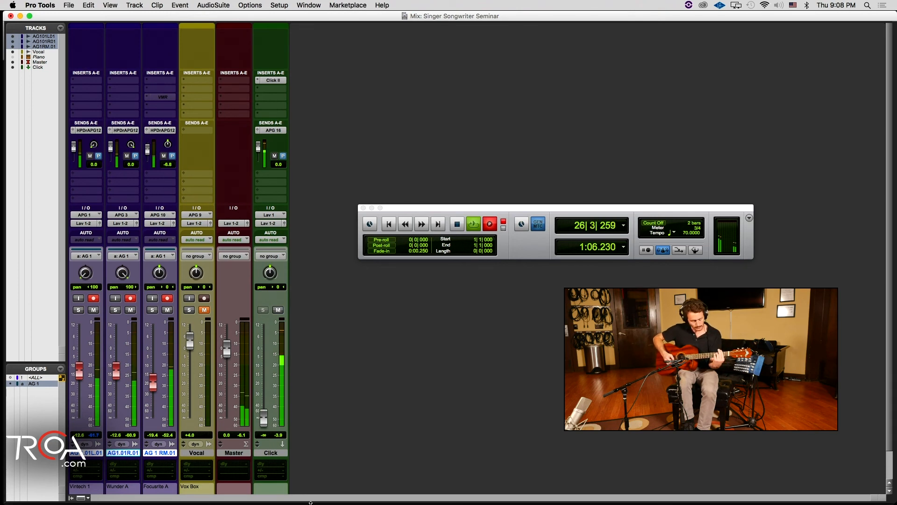
Step: Pull the Master fader down to -∞ during the take's ending, restore it, and stop the recording
key("super+equal")
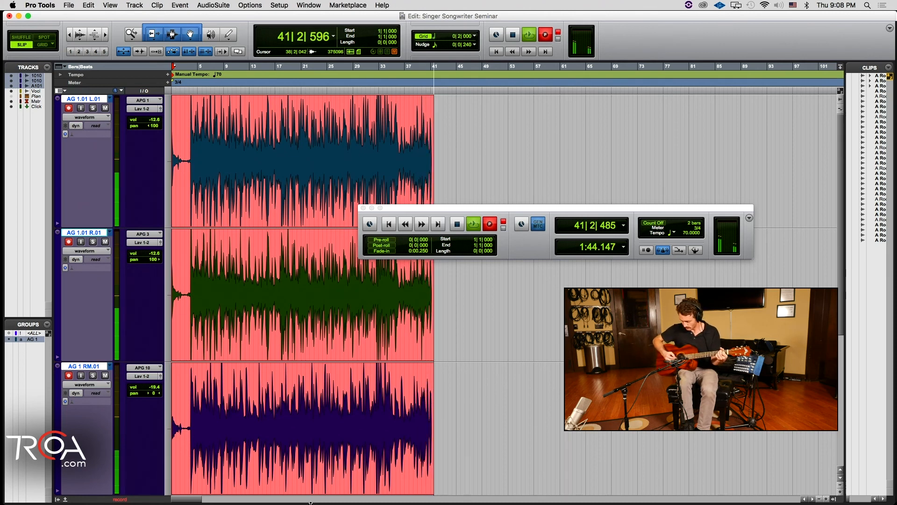
key("super+equal")
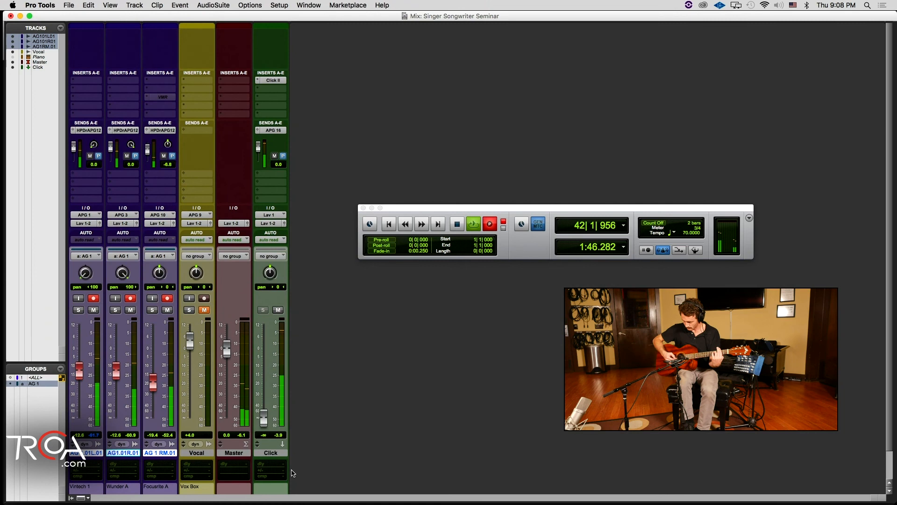
left_click_drag(227, 345, 248, 401)
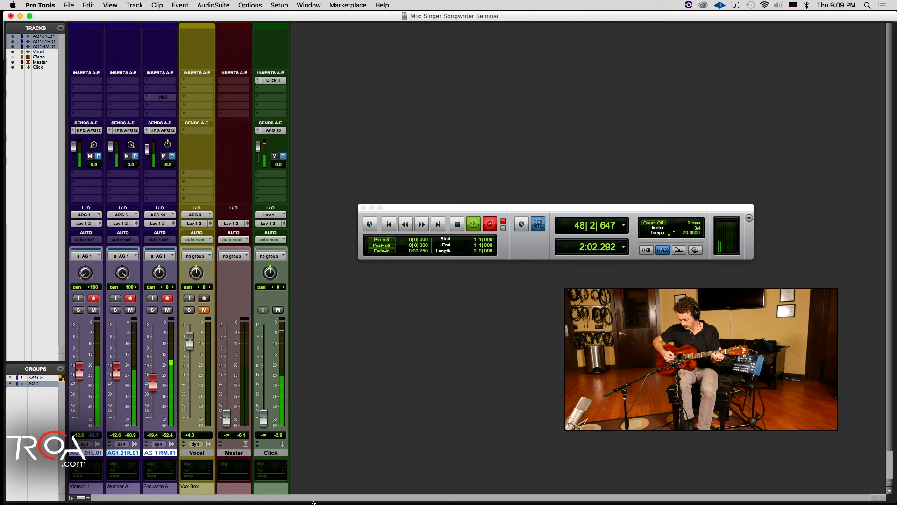
mouse_move(0, 504)
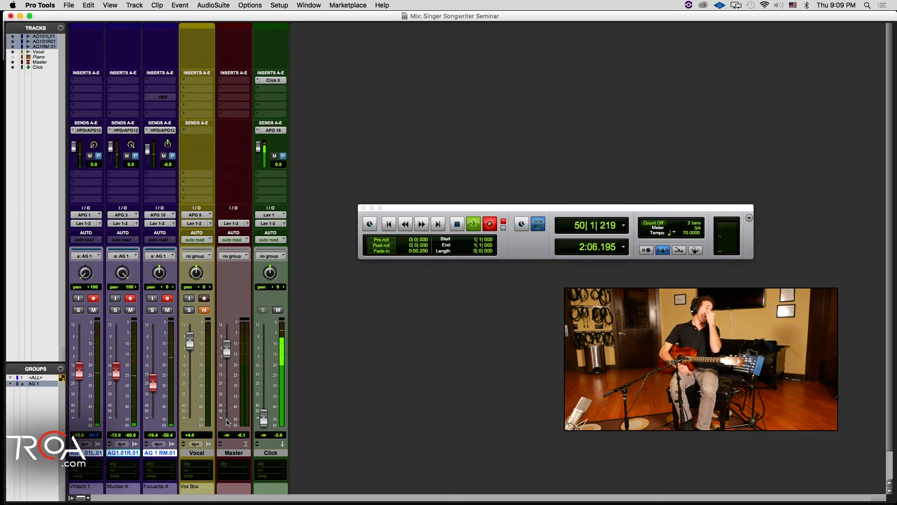
key("space")
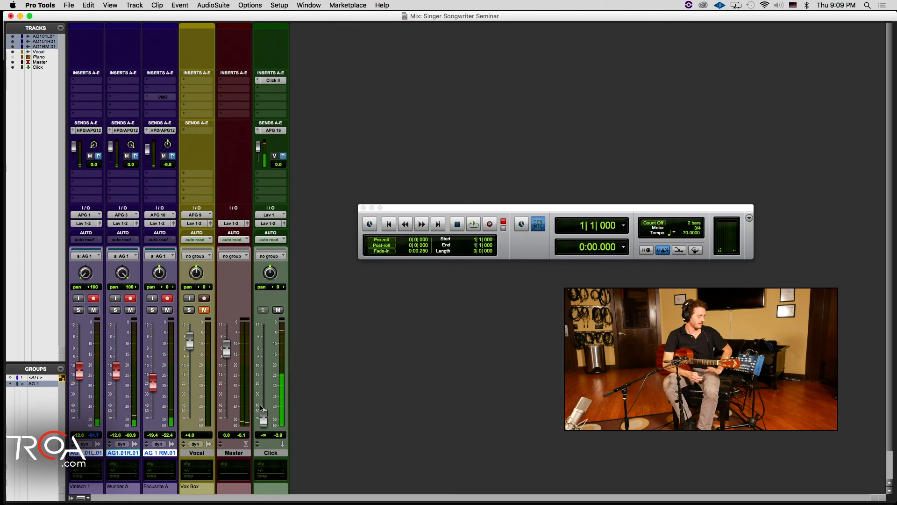